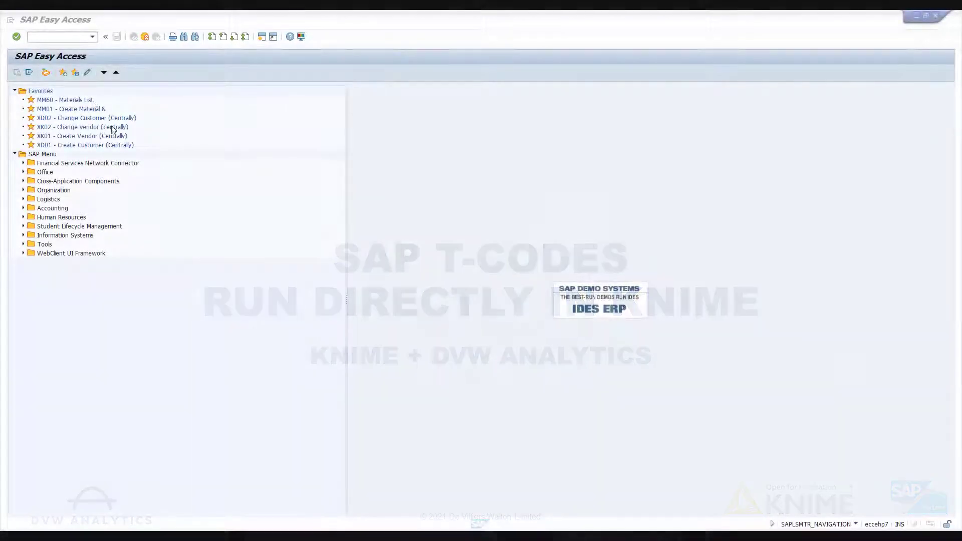
Open the G/L Account Line Item Display transaction FBL3N.
{"action": "left_click", "coordinate": [63, 36]}
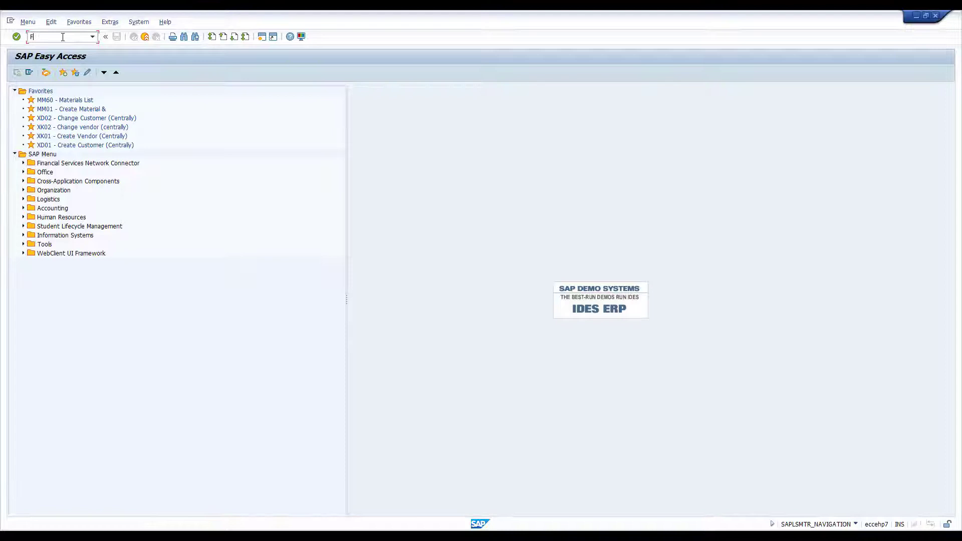
{"action": "type", "text": "FBL3N"}
{"action": "key", "text": "Return"}
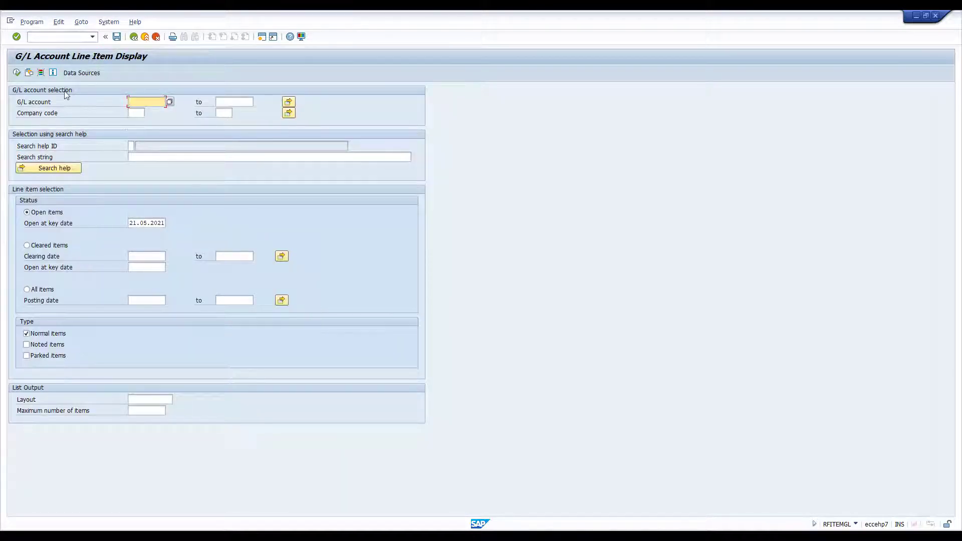
Run the G/L line item report with the variant ACSGLRANGE and look through the listed accounts.
{"action": "left_click", "coordinate": [29, 73]}
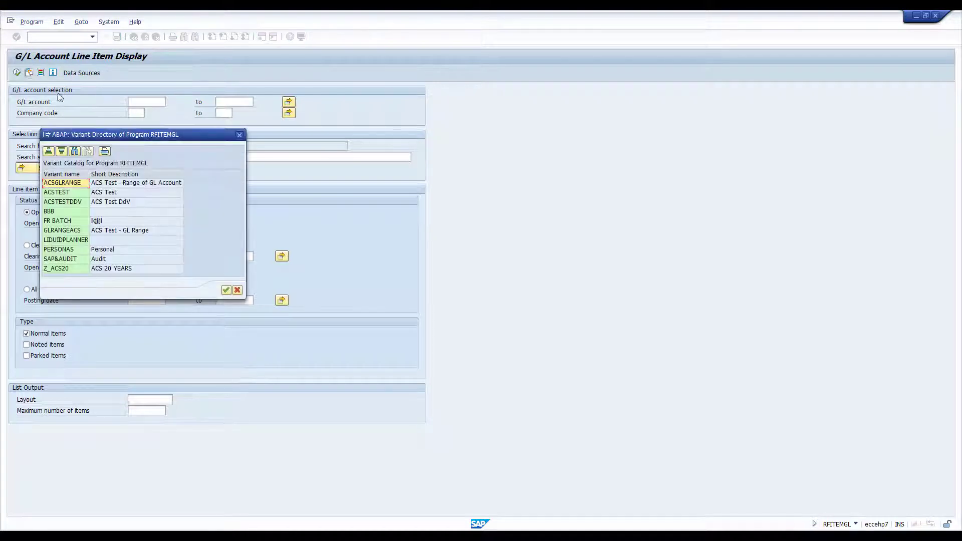
{"action": "left_click", "coordinate": [76, 184]}
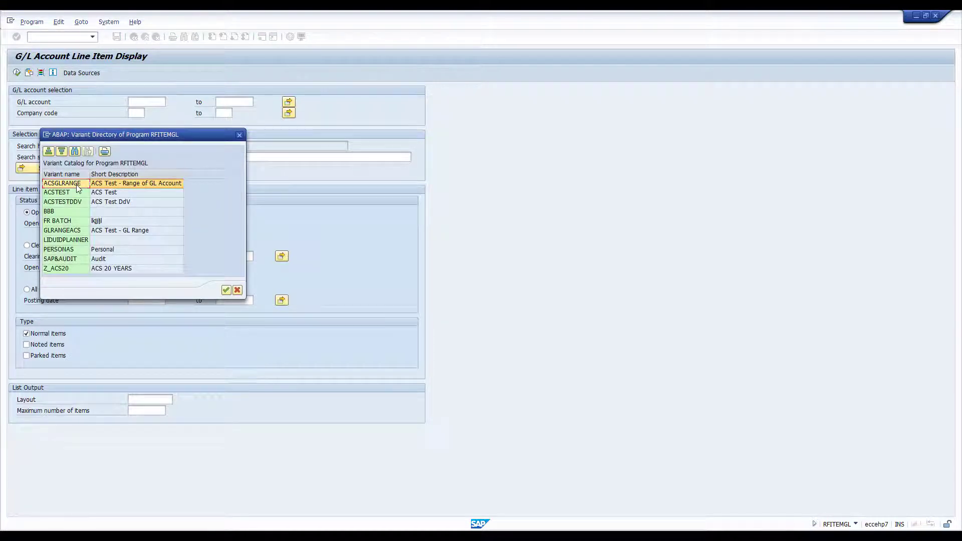
{"action": "double_click", "coordinate": [110, 184]}
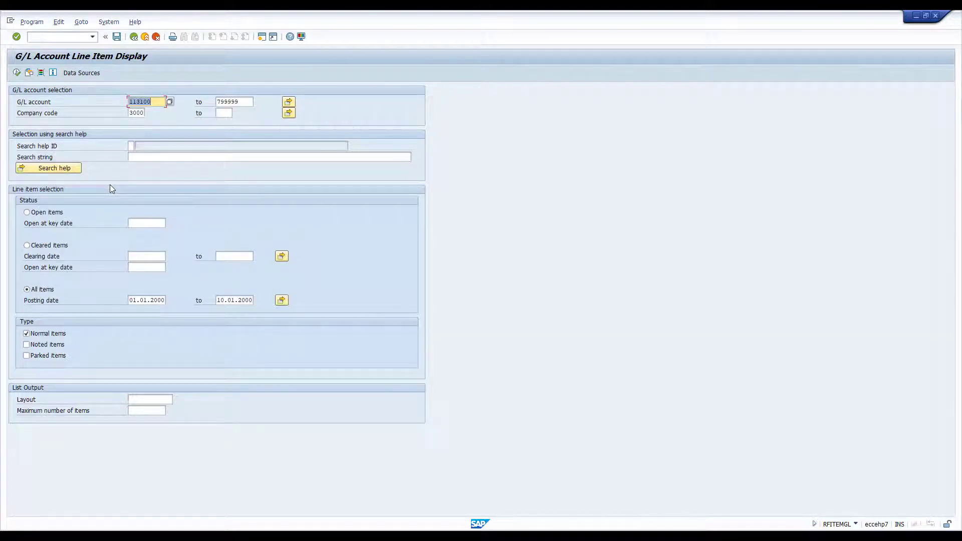
{"action": "left_click", "coordinate": [18, 73]}
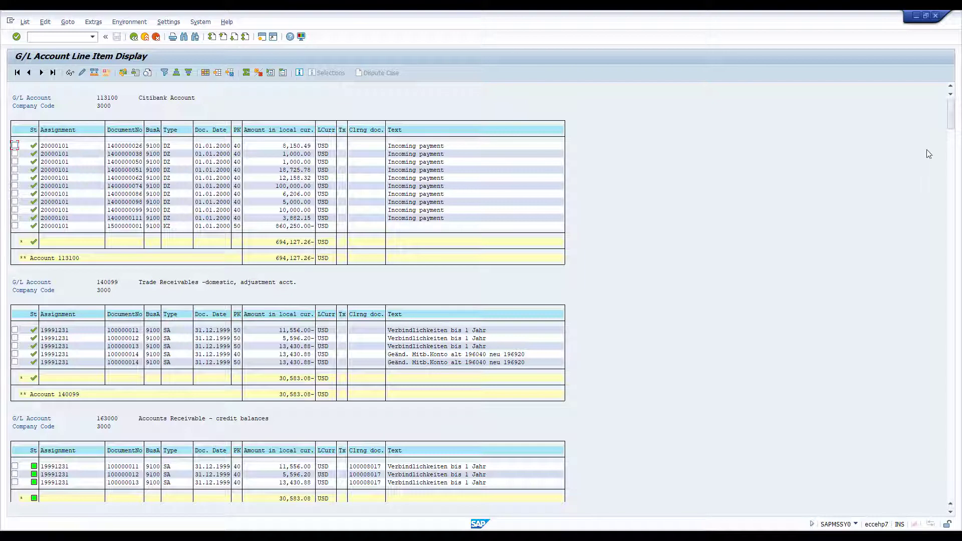
{"action": "left_click", "coordinate": [951, 148]}
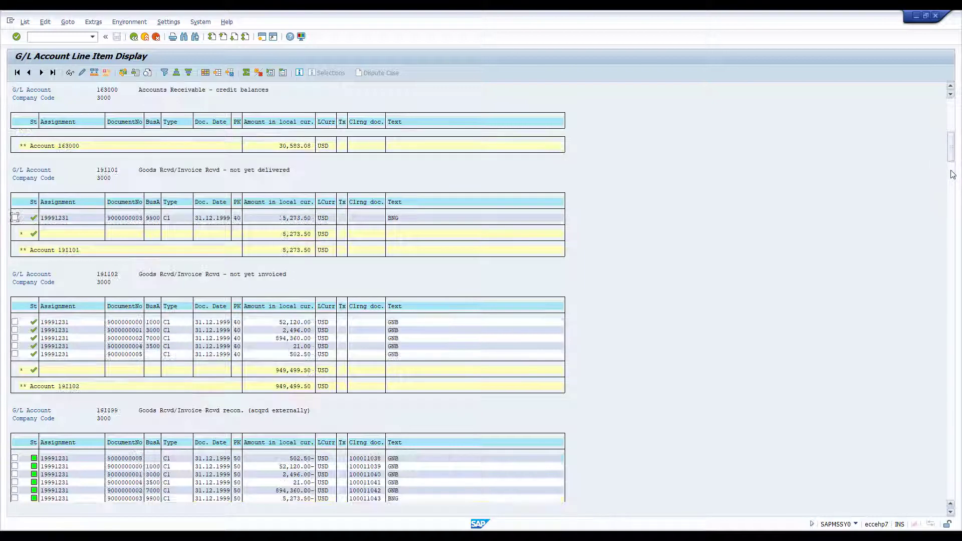
{"action": "left_click", "coordinate": [954, 204]}
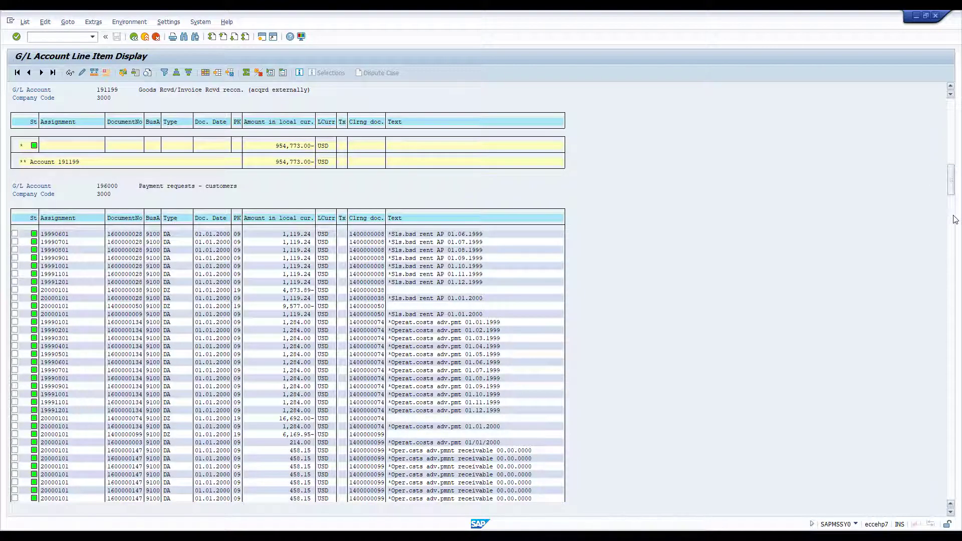
{"action": "left_click", "coordinate": [953, 231]}
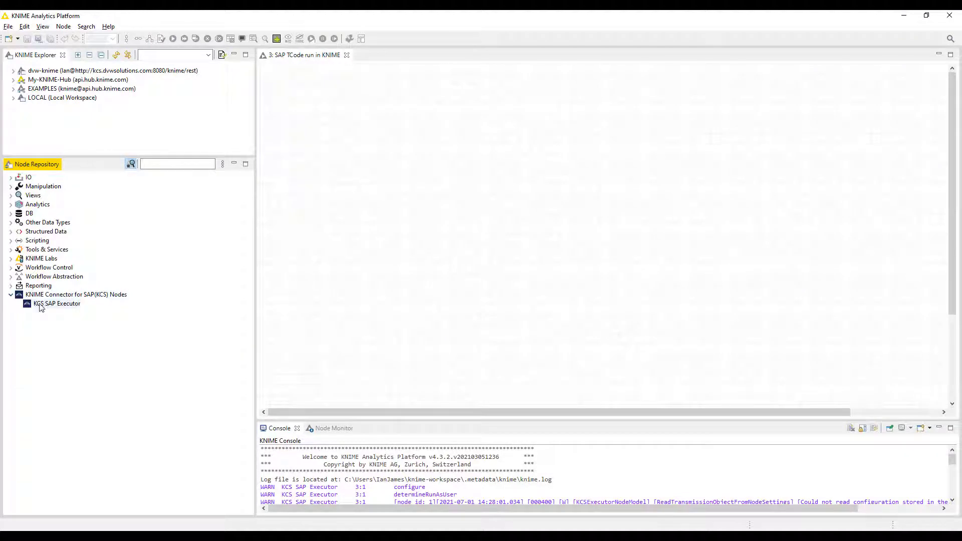
In KNIME, add a KCS SAP Executor node to the empty workflow and open its workflow configuration.
{"action": "left_click_drag", "start_coordinate": [44, 304], "coordinate": [325, 258]}
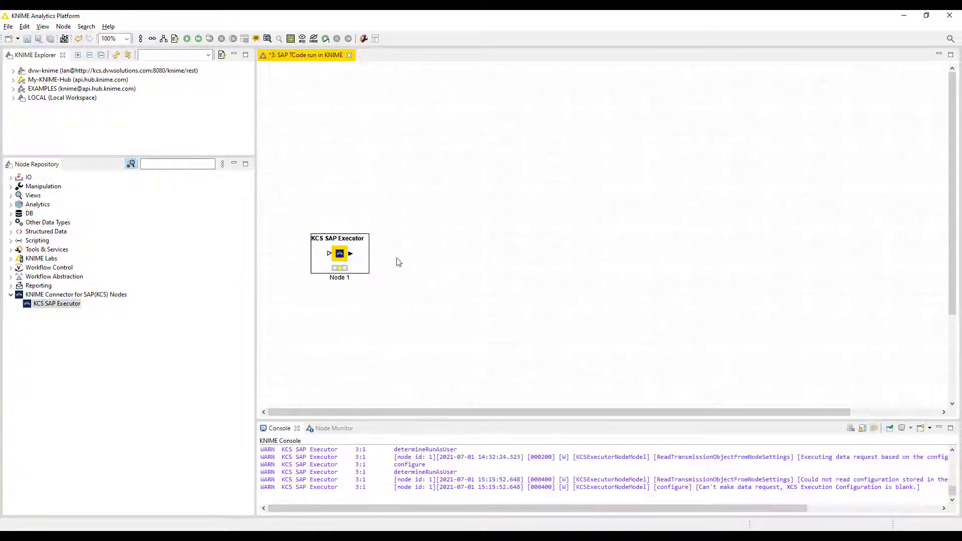
{"action": "double_click", "coordinate": [338, 254]}
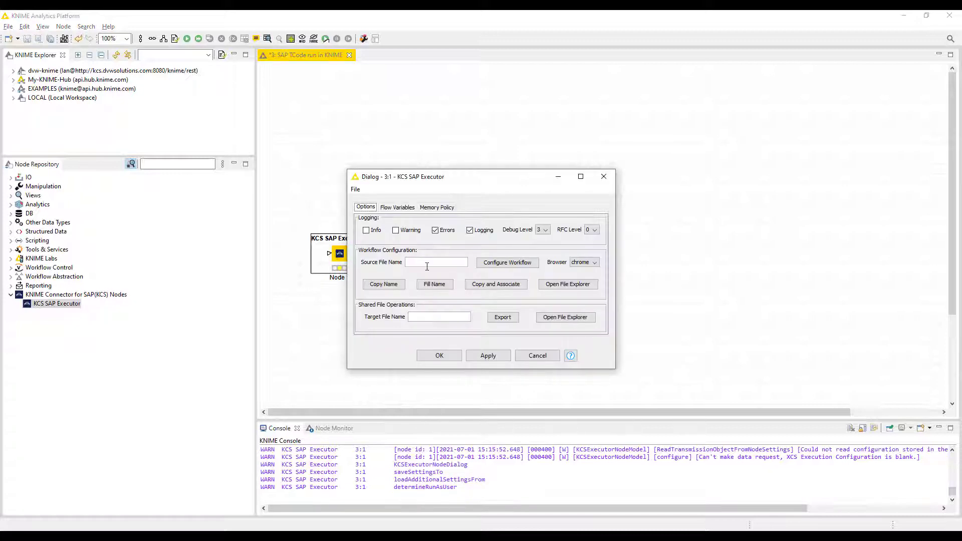
{"action": "left_click", "coordinate": [498, 265]}
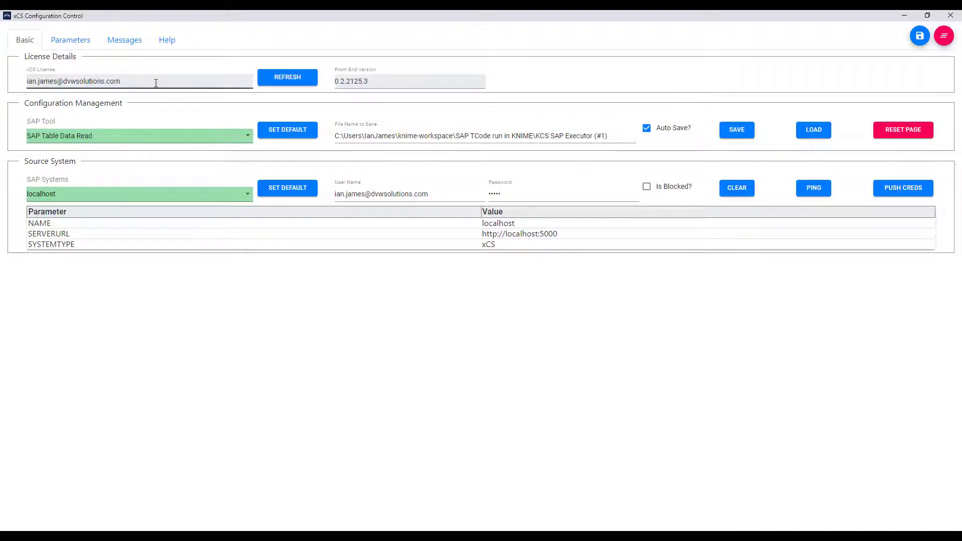
Set the SAP tool to SAP T-Code / ABAP Report Read and the system to SAP ECC EHP8 IDES, and ping the connection.
{"action": "left_click", "coordinate": [156, 137]}
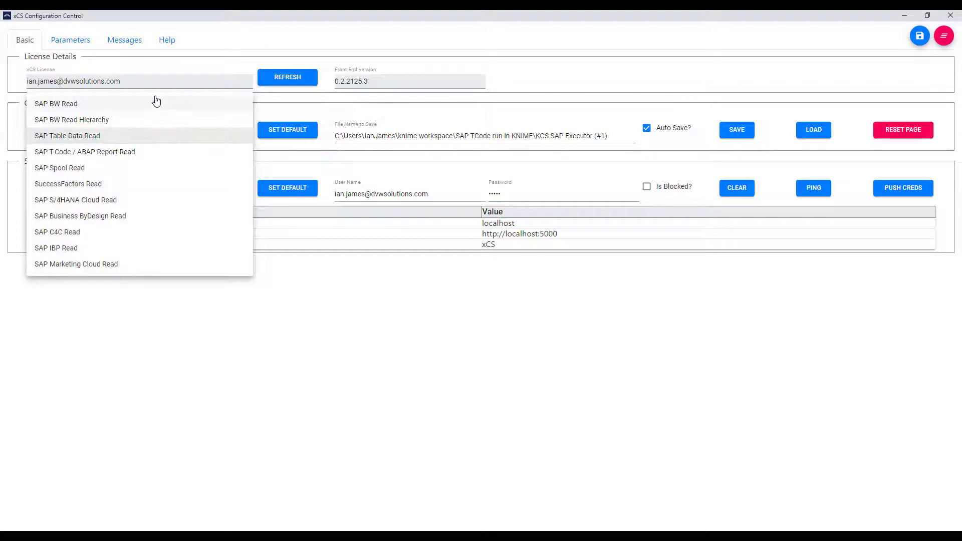
{"action": "left_click", "coordinate": [166, 154]}
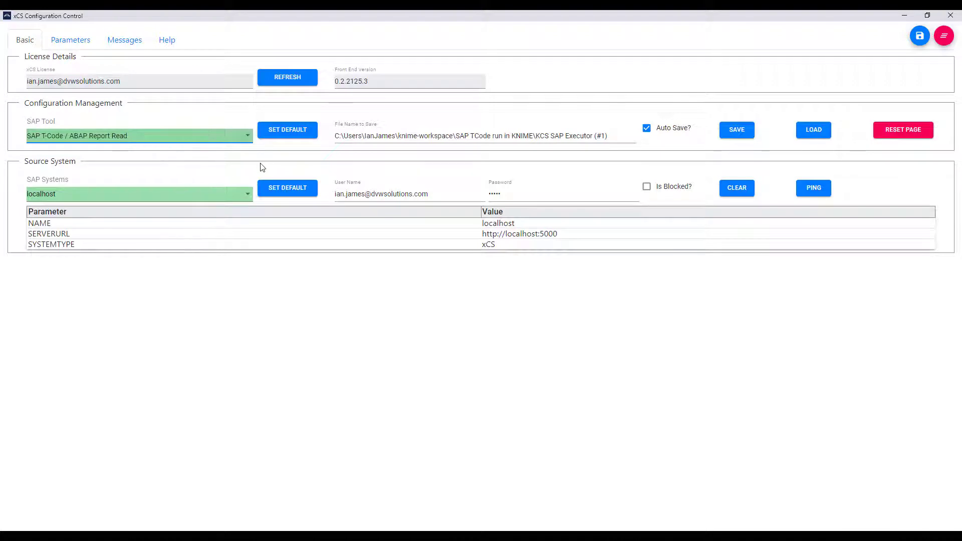
{"action": "left_click", "coordinate": [245, 194]}
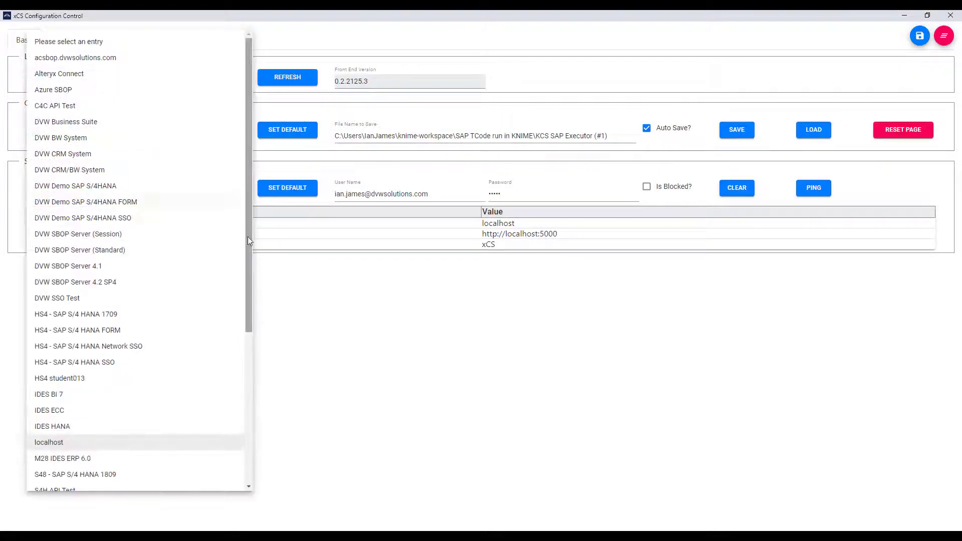
{"action": "scroll", "coordinate": [249, 362], "scroll_direction": "down", "scroll_amount": 5}
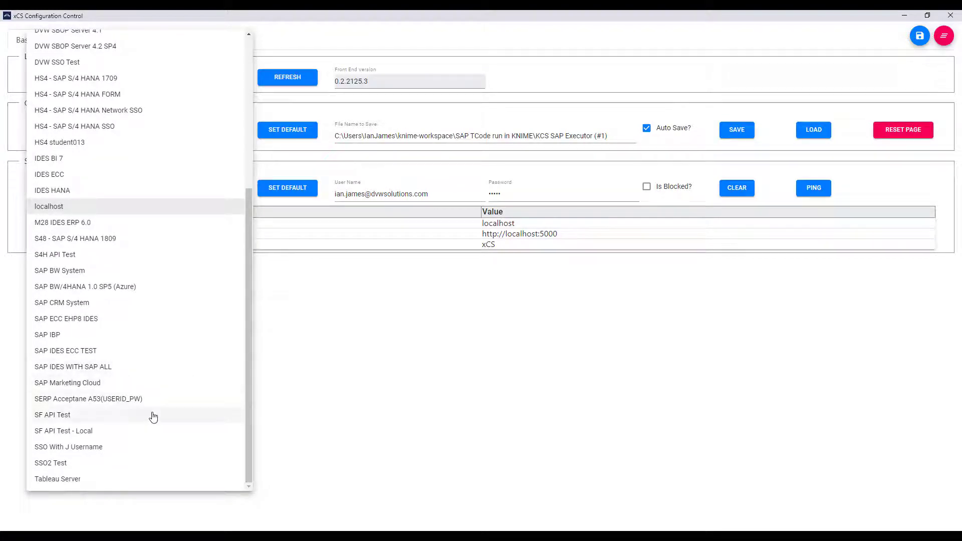
{"action": "left_click", "coordinate": [121, 321]}
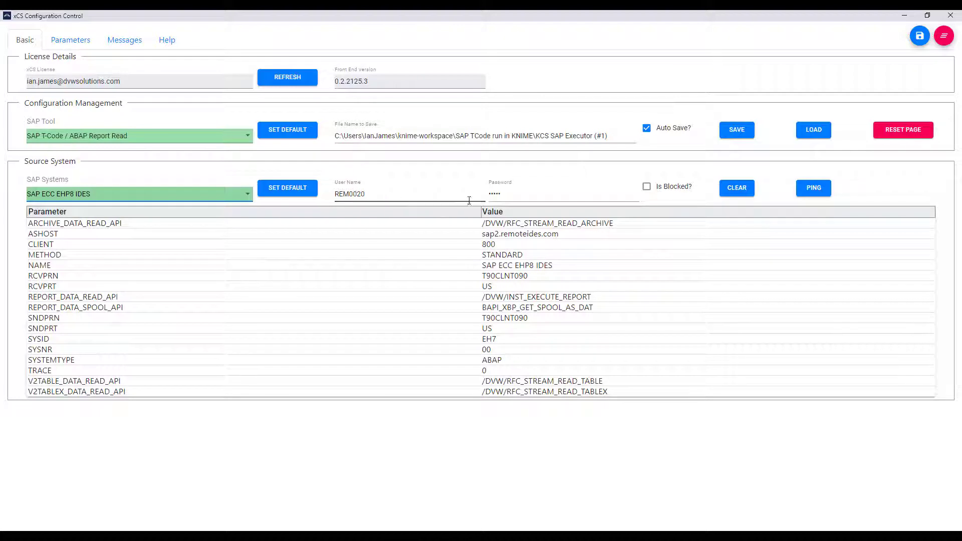
{"action": "left_click", "coordinate": [811, 191]}
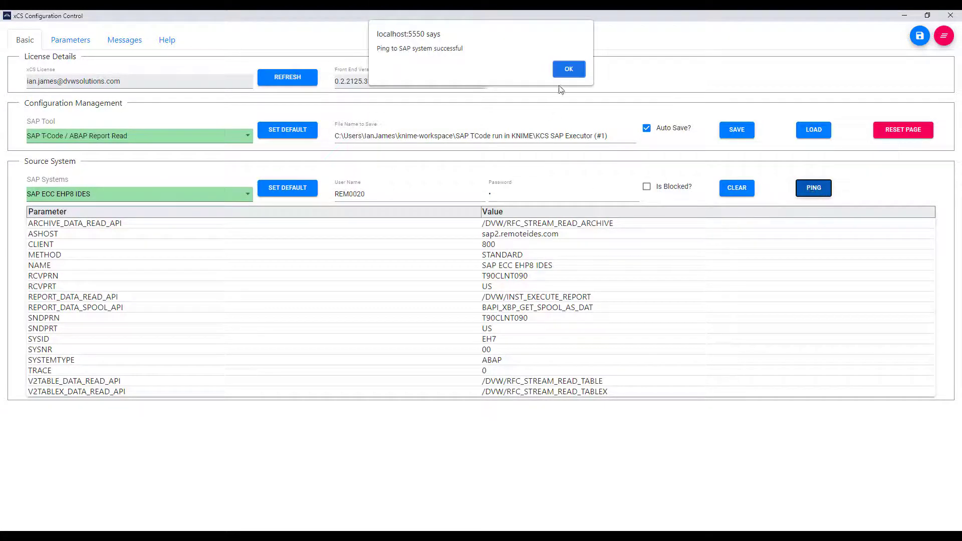
{"action": "left_click", "coordinate": [569, 70]}
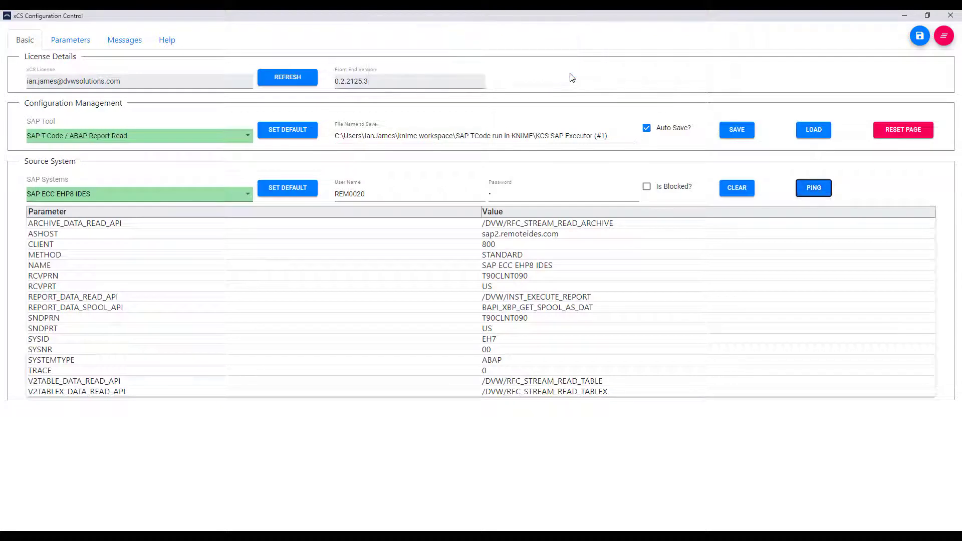
Search the report parameters for transaction code fbl3n and choose the report RFITEMGL.
{"action": "left_click", "coordinate": [80, 42]}
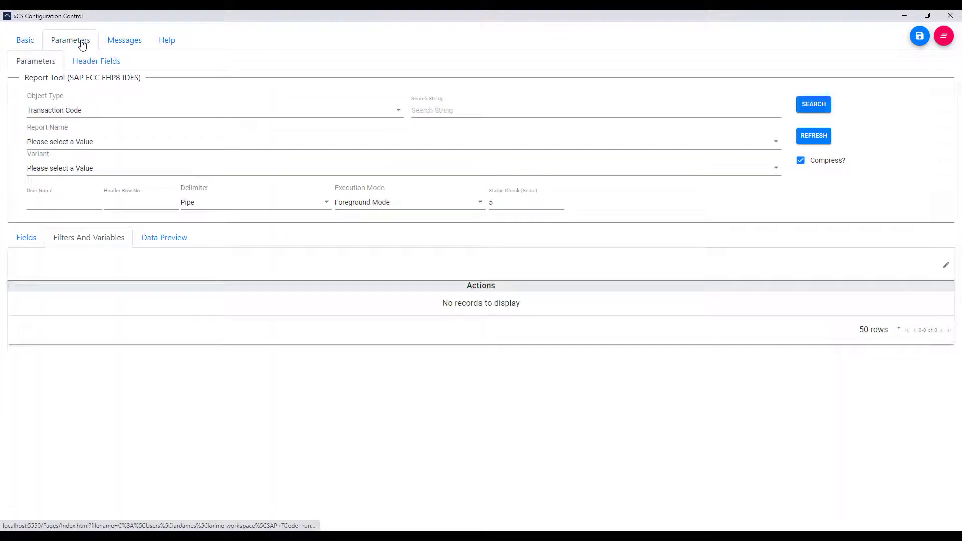
{"action": "left_click", "coordinate": [88, 111]}
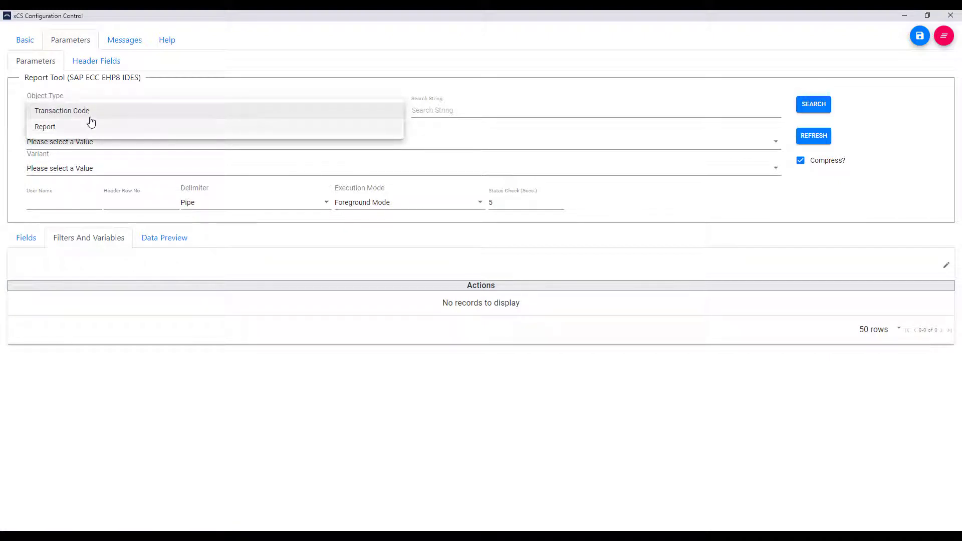
{"action": "left_click", "coordinate": [91, 116]}
{"action": "left_click", "coordinate": [416, 109]}
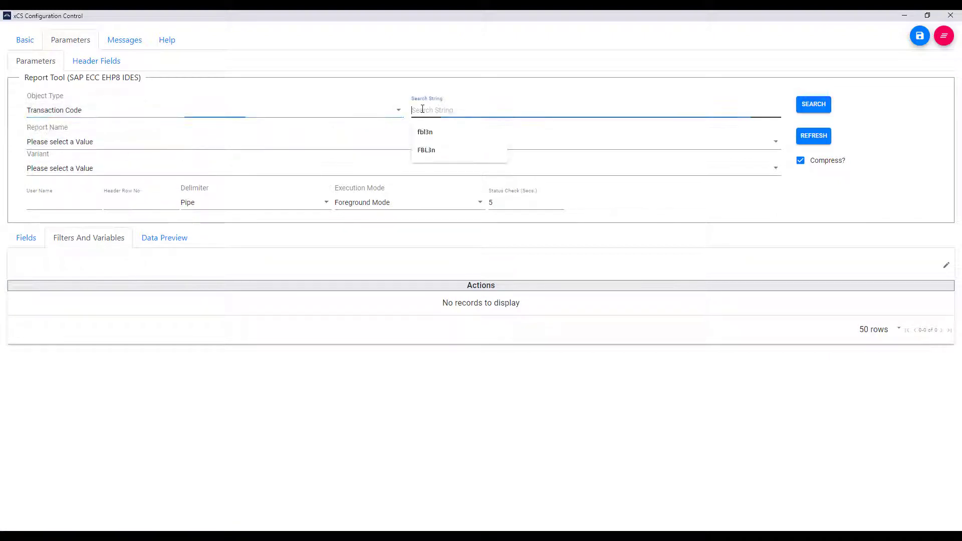
{"action": "left_click", "coordinate": [424, 134]}
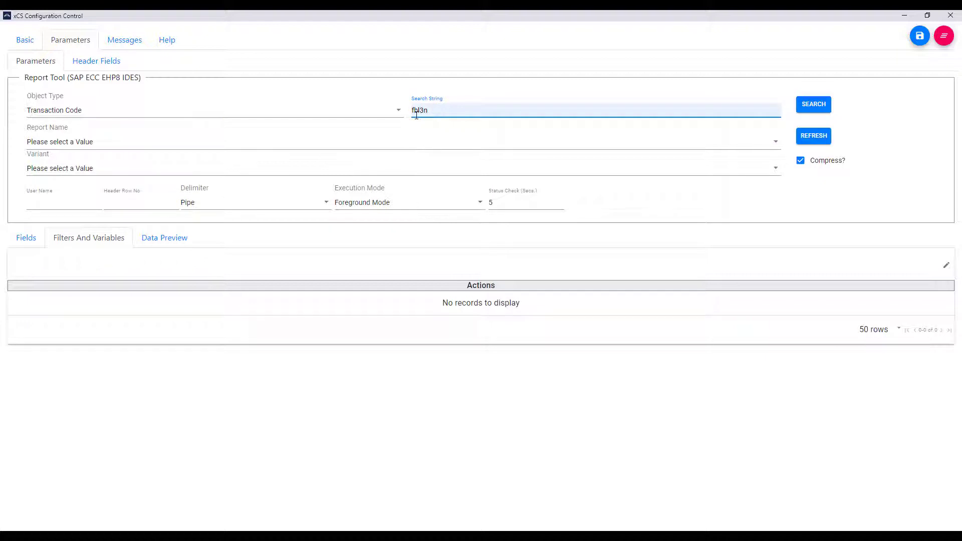
{"action": "left_click", "coordinate": [801, 105]}
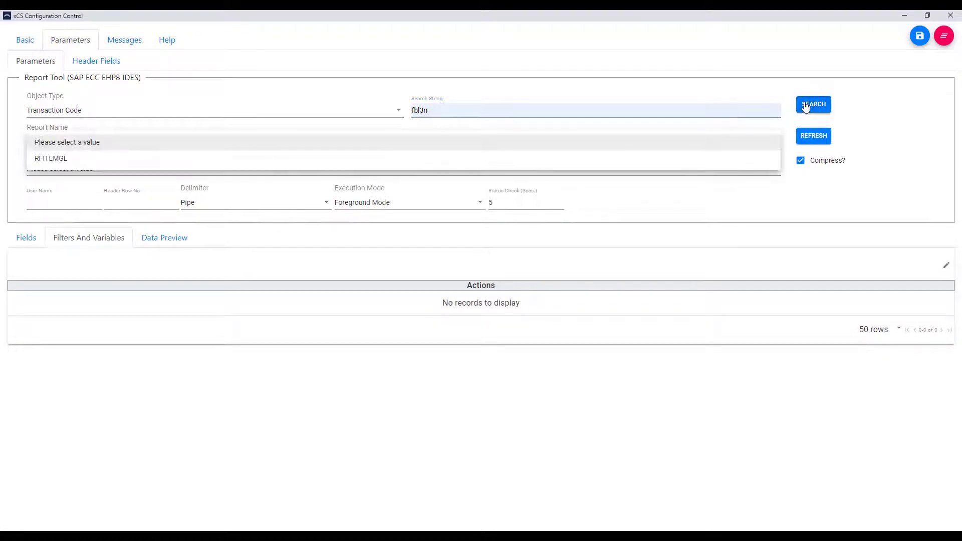
{"action": "left_click", "coordinate": [715, 161]}
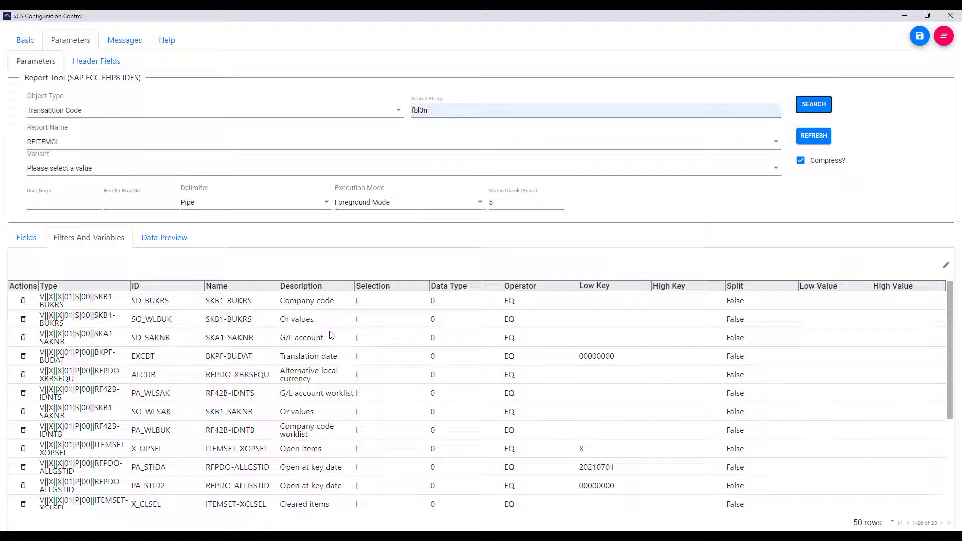
{"action": "left_click", "coordinate": [944, 269]}
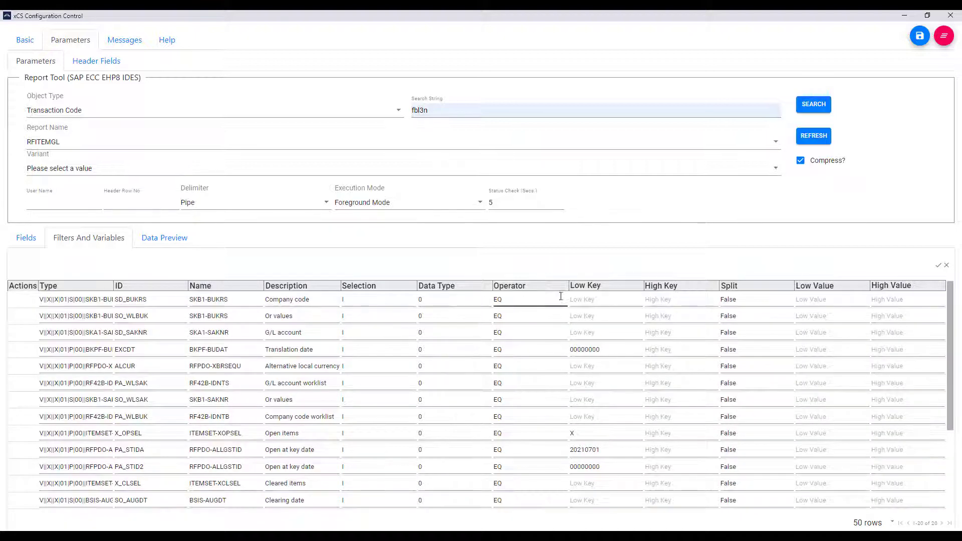
{"action": "left_click", "coordinate": [590, 300]}
{"action": "type", "text": "1000"}
{"action": "left_click", "coordinate": [589, 330]}
{"action": "type", "text": "113100"}
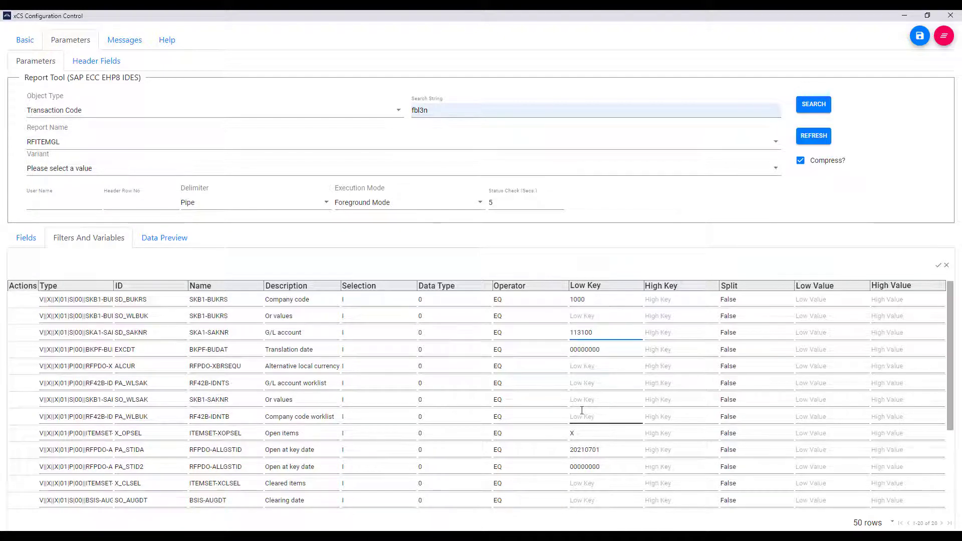
{"action": "left_click", "coordinate": [947, 266]}
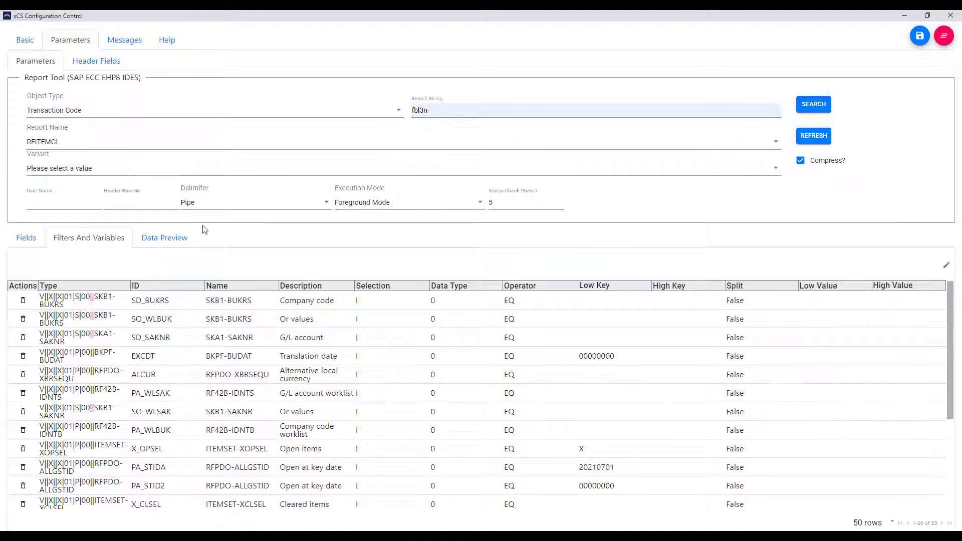
Choose the variant ACSGLRANGE: ACS Test - Range of GL Account and generate a raw preview of the report data.
{"action": "left_click", "coordinate": [159, 174]}
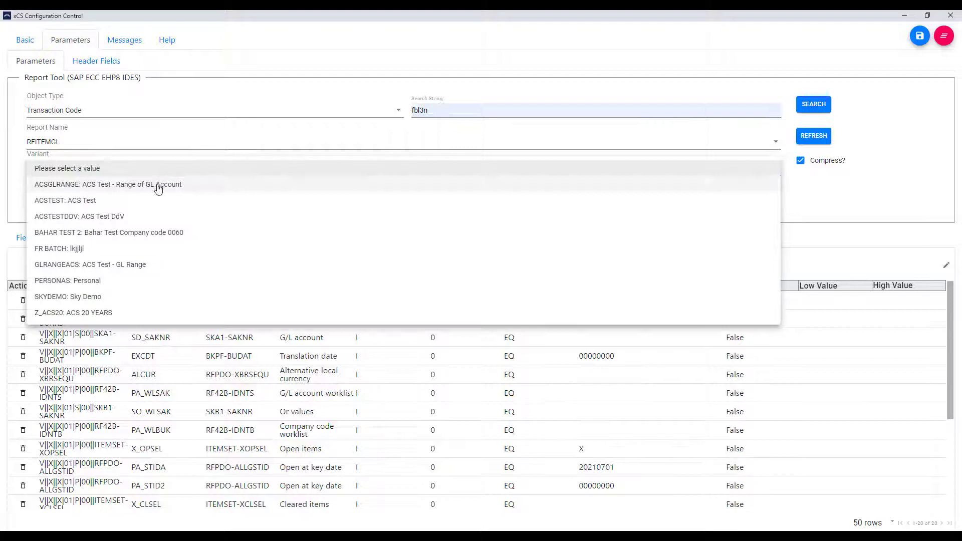
{"action": "left_click", "coordinate": [159, 186]}
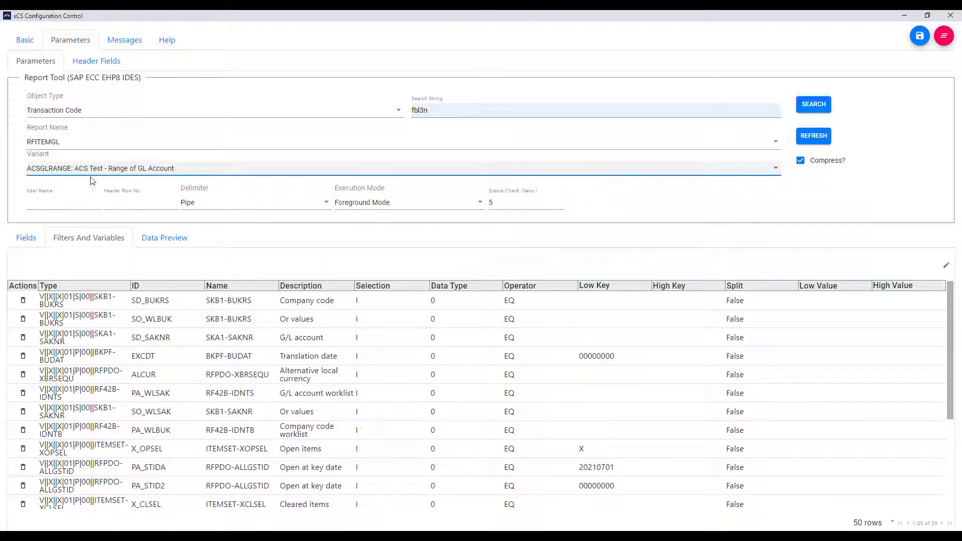
{"action": "left_click", "coordinate": [160, 238]}
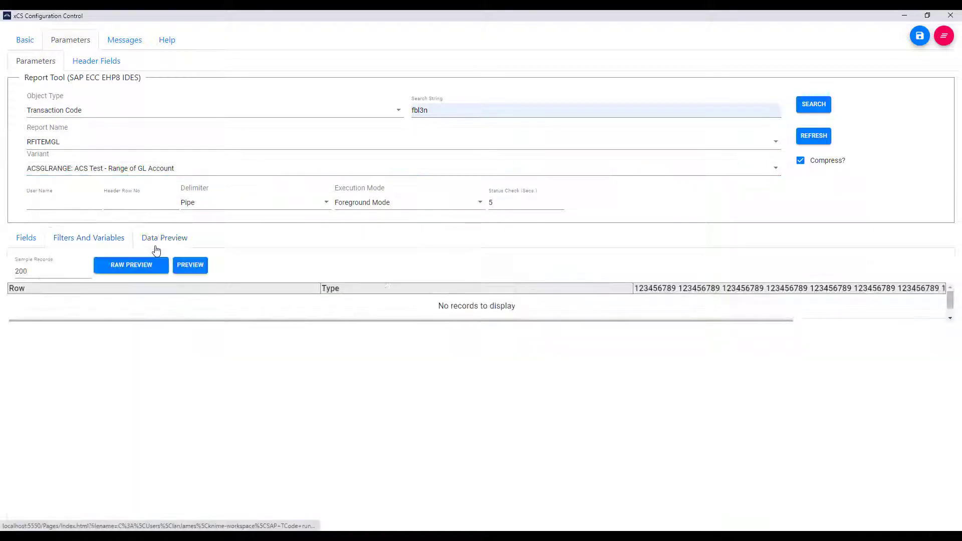
{"action": "left_click", "coordinate": [131, 266]}
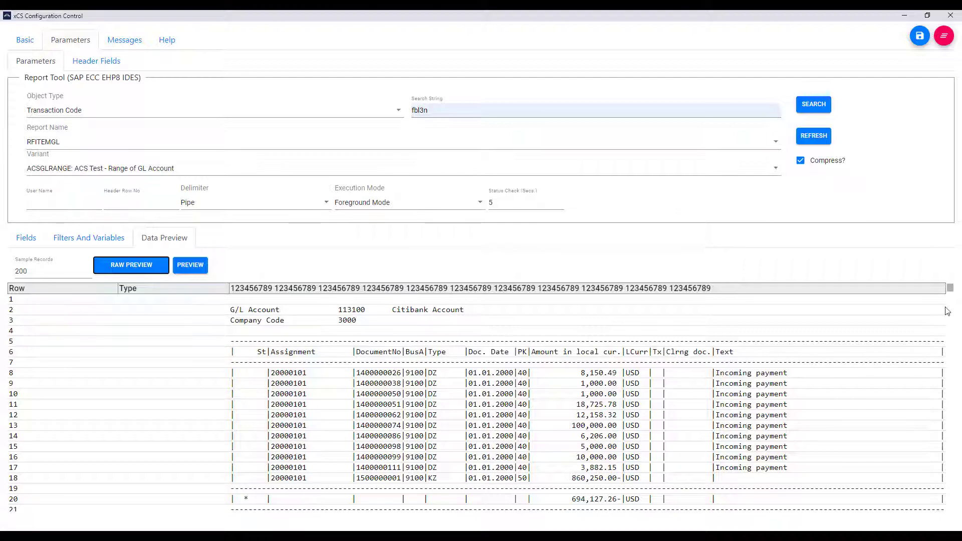
{"action": "left_click_drag", "start_coordinate": [951, 294], "coordinate": [951, 270]}
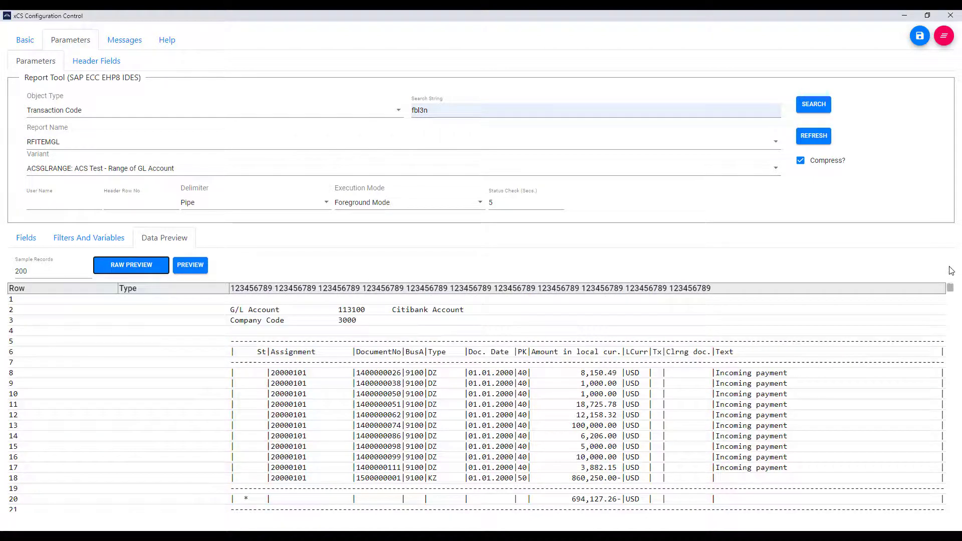
Add the G/L Account and Company Code rows of the raw preview as header fields.
{"action": "right_click", "coordinate": [255, 309]}
{"action": "left_click", "coordinate": [269, 320]}
{"action": "right_click", "coordinate": [246, 320]}
{"action": "left_click", "coordinate": [260, 327]}
Mark row 6 with the column titles as the header row and refresh the raw preview alongside the header fields list.
{"action": "right_click", "coordinate": [252, 354]}
{"action": "left_click", "coordinate": [283, 395]}
{"action": "left_click", "coordinate": [111, 62]}
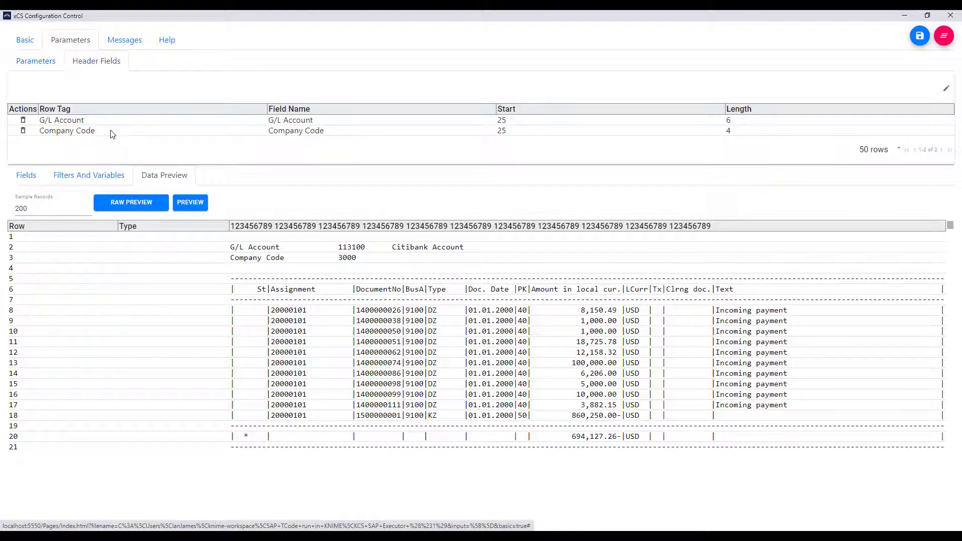
{"action": "left_click", "coordinate": [131, 202]}
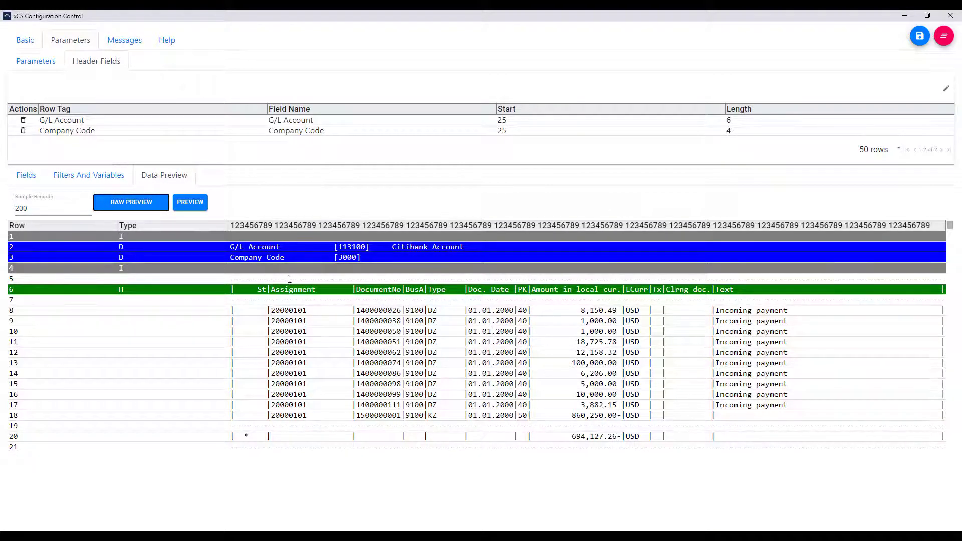
Ignore dashed separator row 5 and total row 20 of the raw preview.
{"action": "right_click", "coordinate": [262, 279]}
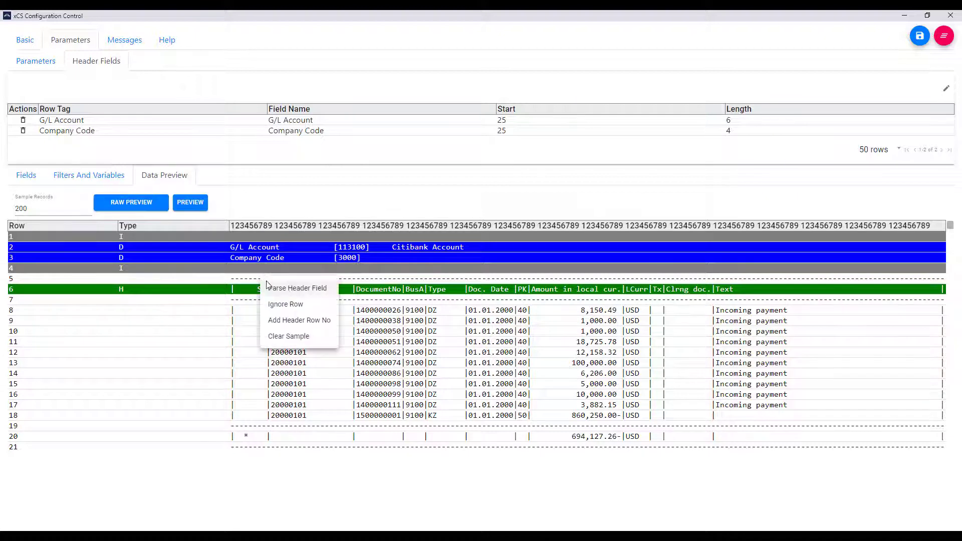
{"action": "left_click", "coordinate": [279, 305]}
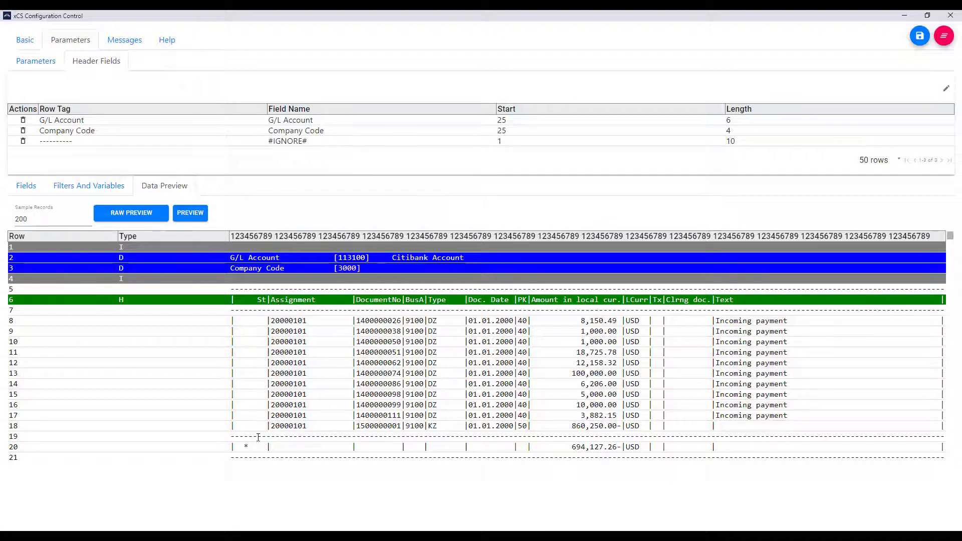
{"action": "right_click", "coordinate": [246, 449]}
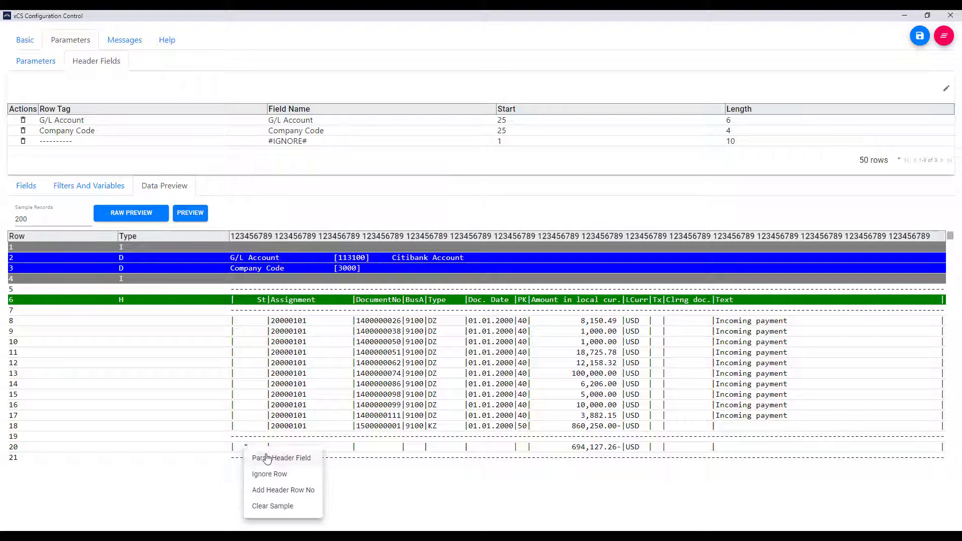
{"action": "left_click", "coordinate": [269, 475]}
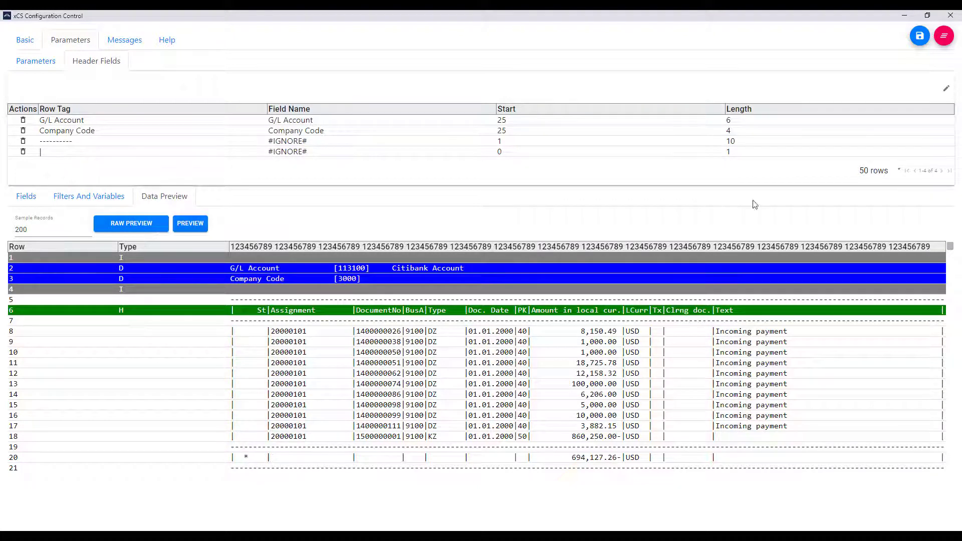
Edit the total row's #IGNORE# header field to row tag "| *", start 1 and length 4, and save the change.
{"action": "left_click", "coordinate": [946, 93]}
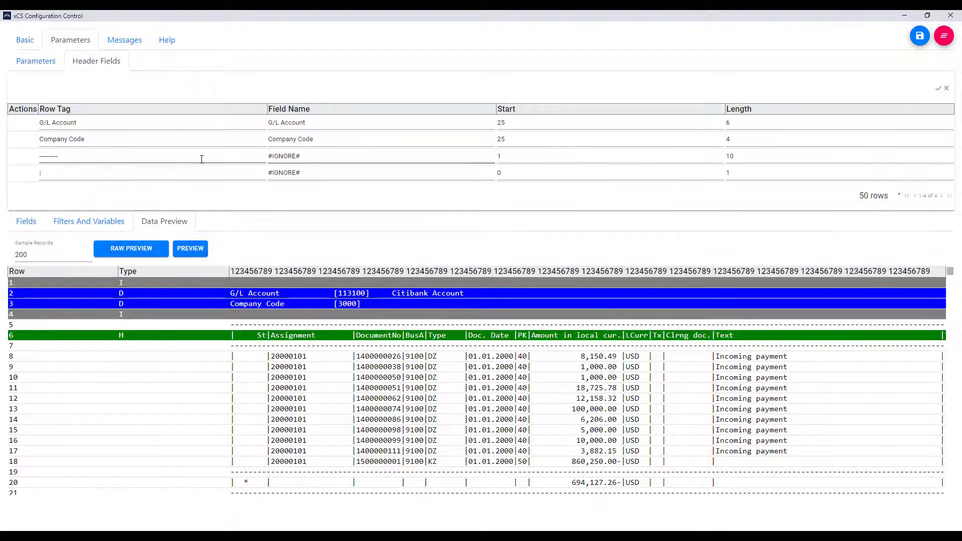
{"action": "left_click", "coordinate": [143, 174]}
{"action": "type", "text": "|  "}
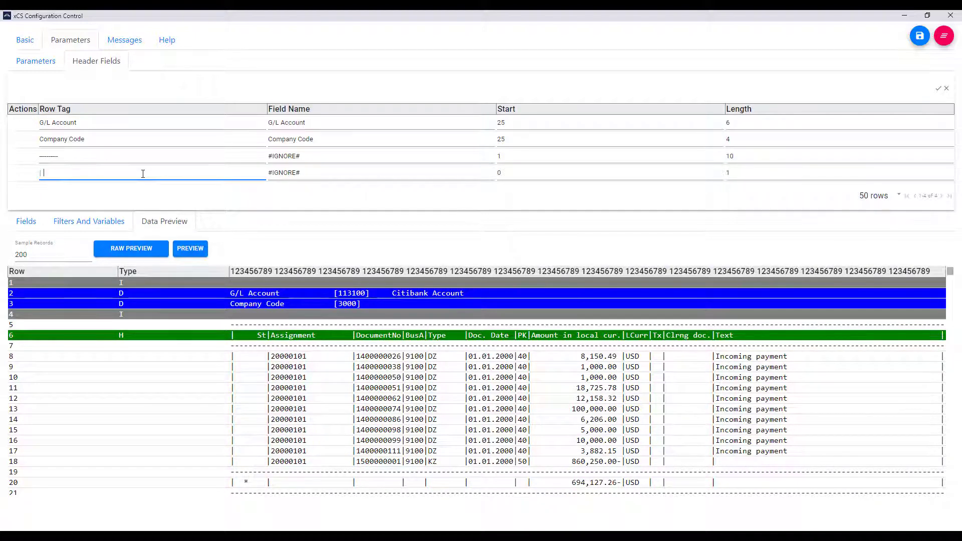
{"action": "type", "text": "*"}
{"action": "left_click", "coordinate": [529, 172]}
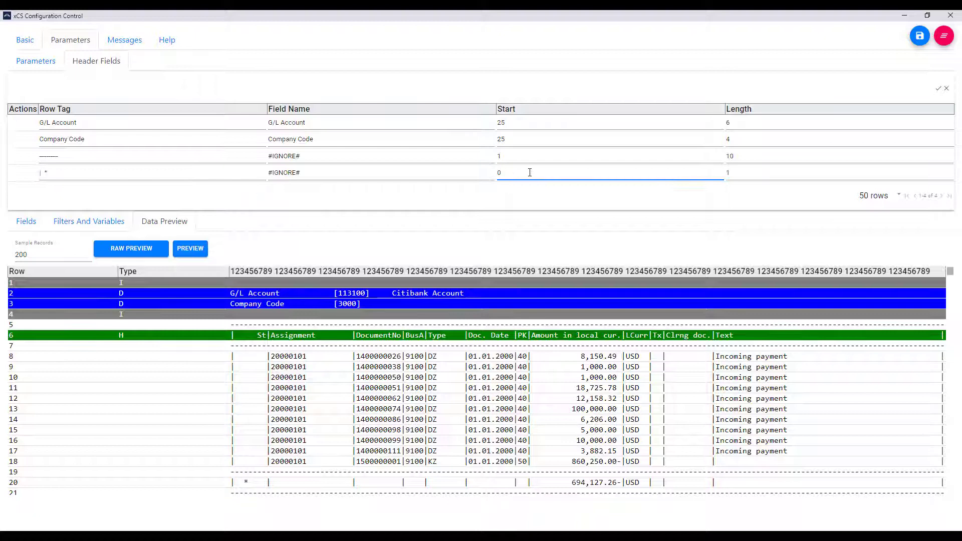
{"action": "type", "text": "1"}
{"action": "left_click", "coordinate": [745, 174]}
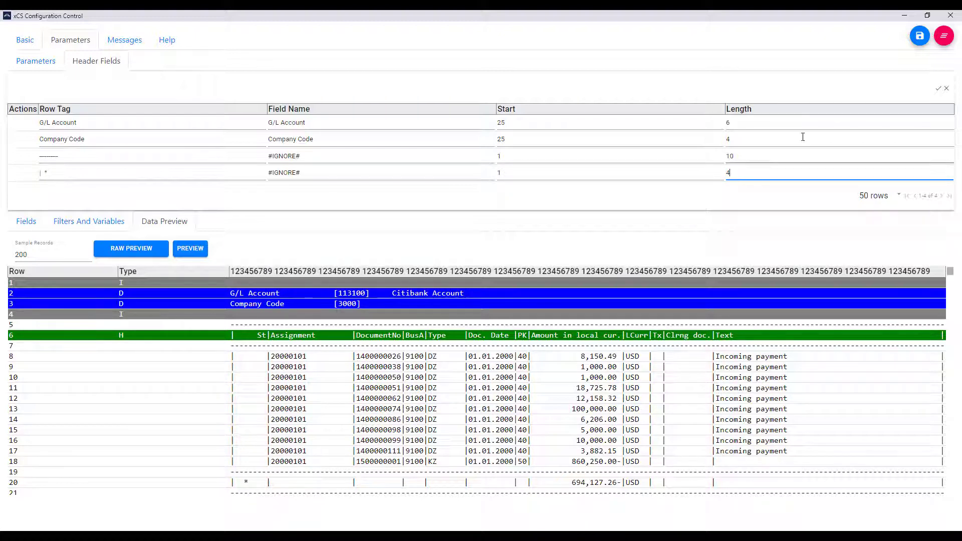
{"action": "left_click", "coordinate": [938, 90]}
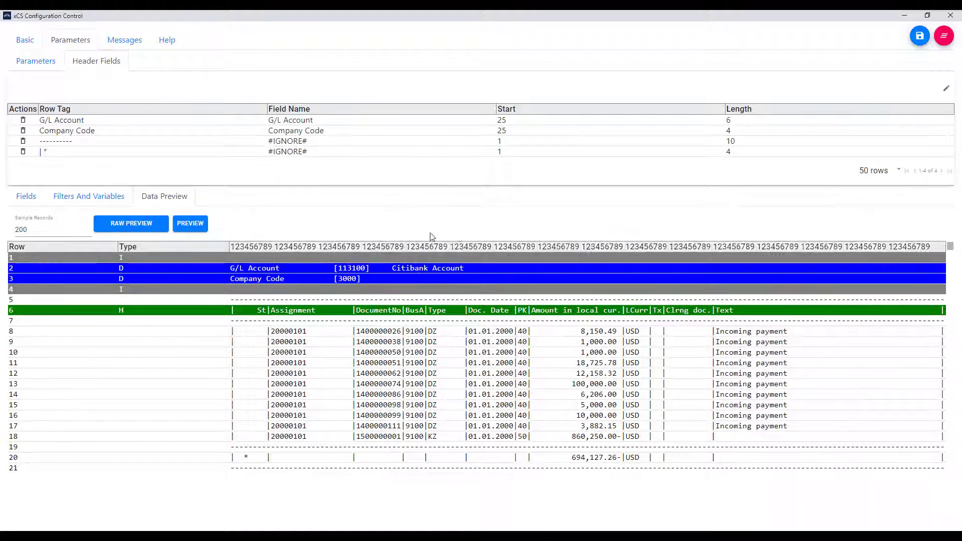
Refresh the raw preview to check the ignored rows, and generate the parsed data preview.
{"action": "left_click", "coordinate": [154, 226]}
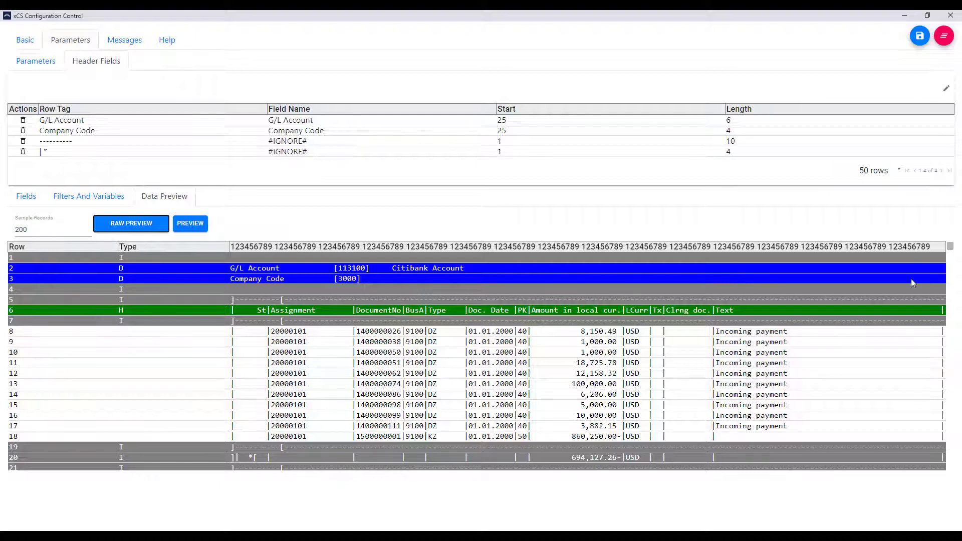
{"action": "mouse_move", "coordinate": [950, 247]}
{"action": "left_mouse_down"}
{"action": "mouse_move", "coordinate": [951, 283]}
{"action": "mouse_move", "coordinate": [952, 240]}
{"action": "left_mouse_up"}
{"action": "left_click", "coordinate": [199, 225]}
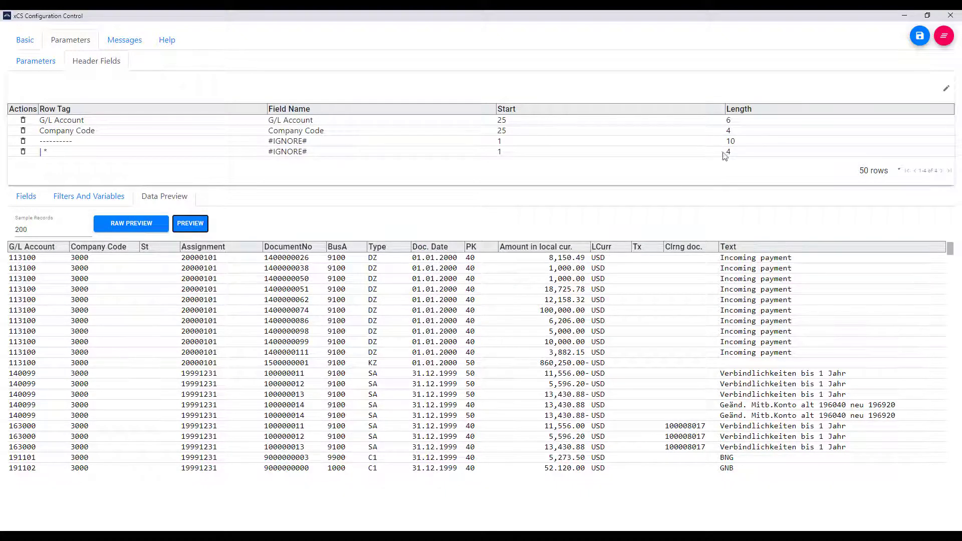
Save the tool configuration, close the configuration window and accept the KCS SAP Executor node settings.
{"action": "left_click", "coordinate": [918, 39]}
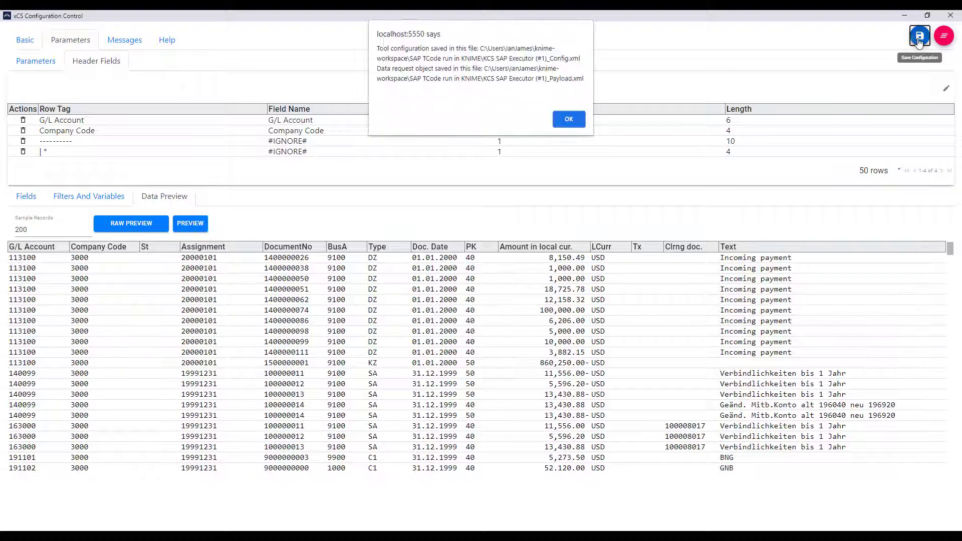
{"action": "left_click", "coordinate": [574, 123]}
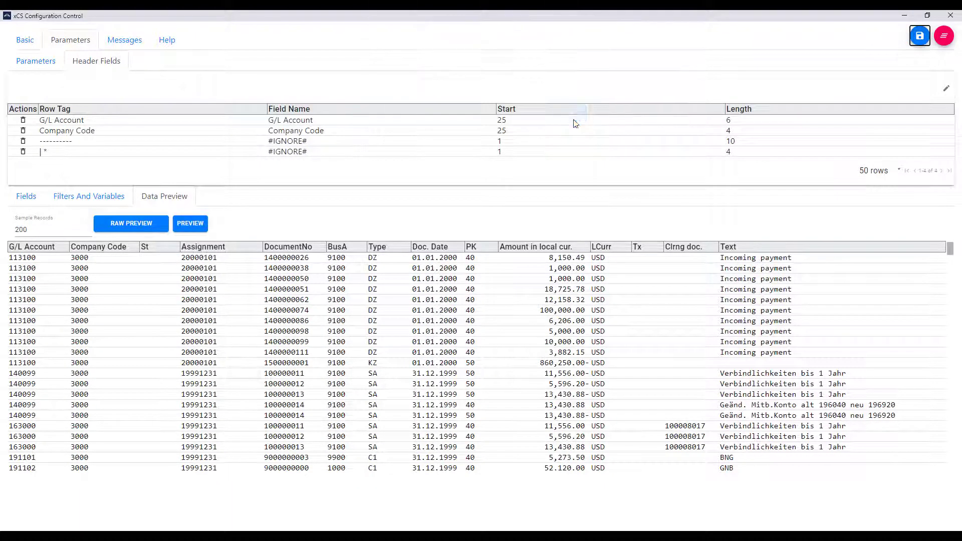
{"action": "left_click", "coordinate": [951, 15]}
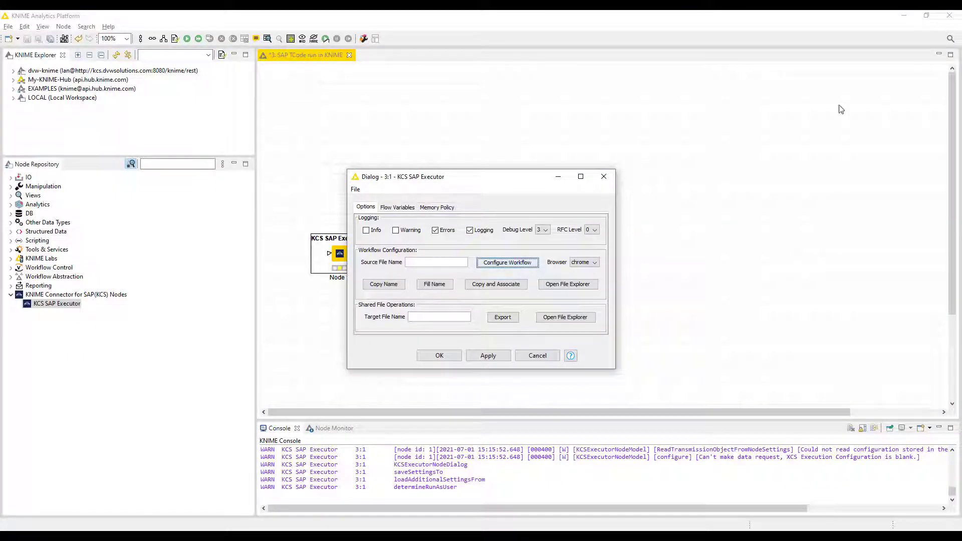
{"action": "left_click", "coordinate": [436, 356]}
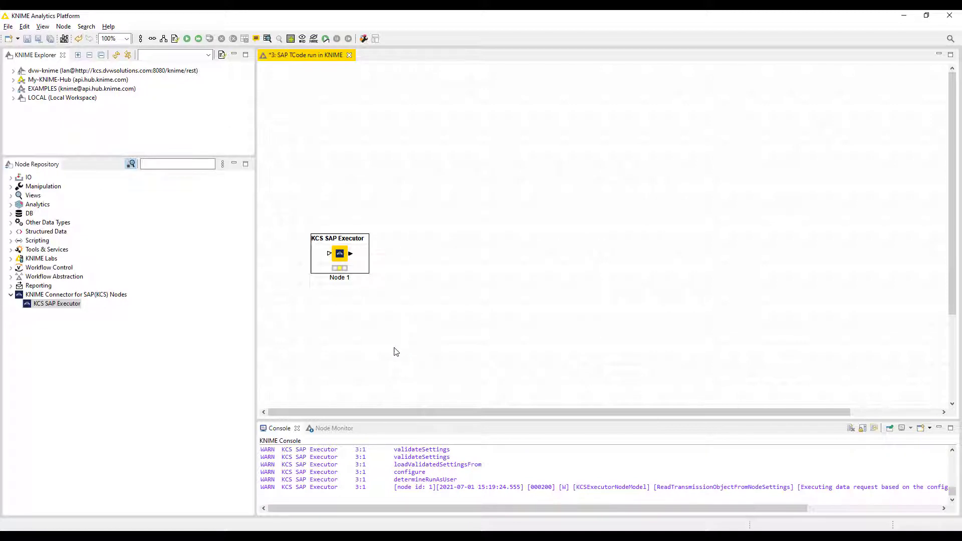
Execute the KCS SAP Executor node and inspect its XCSExecutor Output table.
{"action": "left_click", "coordinate": [188, 39]}
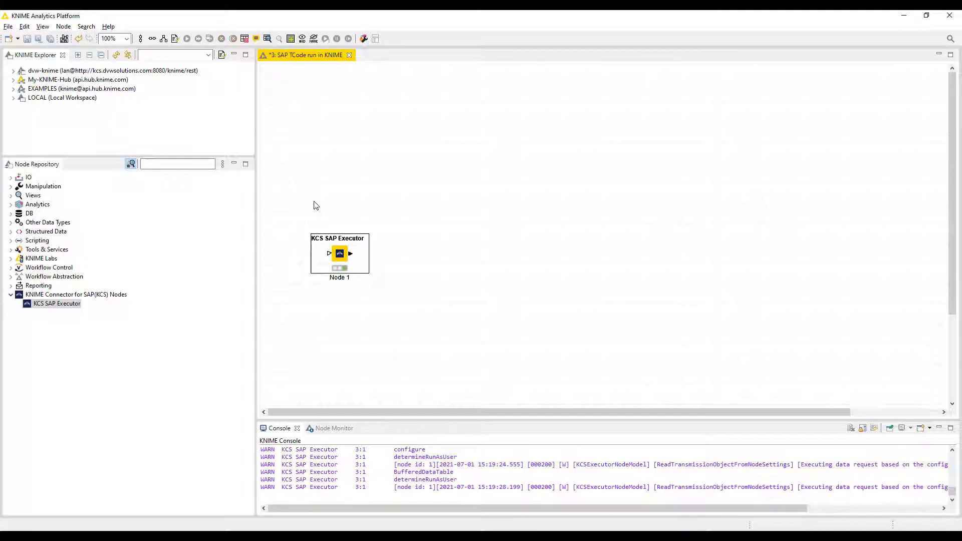
{"action": "right_click", "coordinate": [339, 257]}
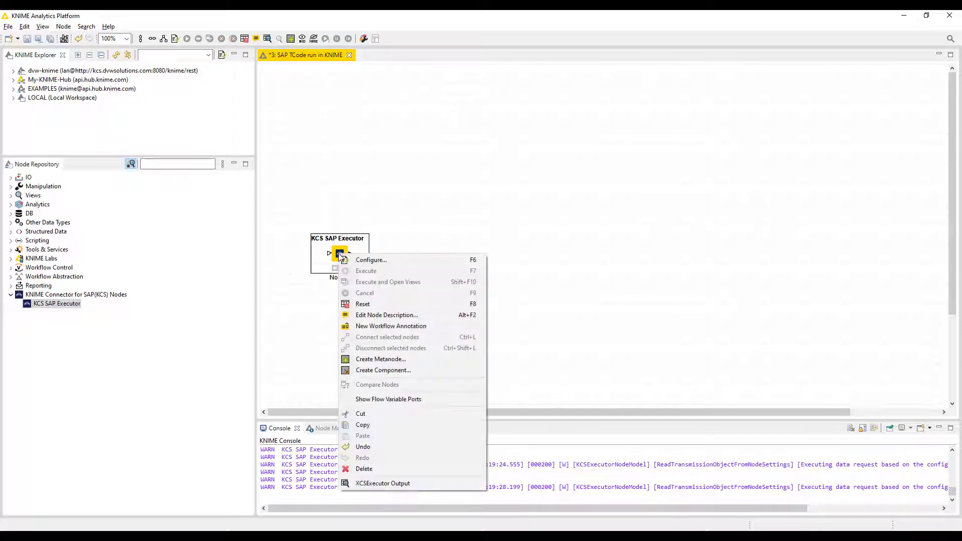
{"action": "left_click", "coordinate": [394, 484]}
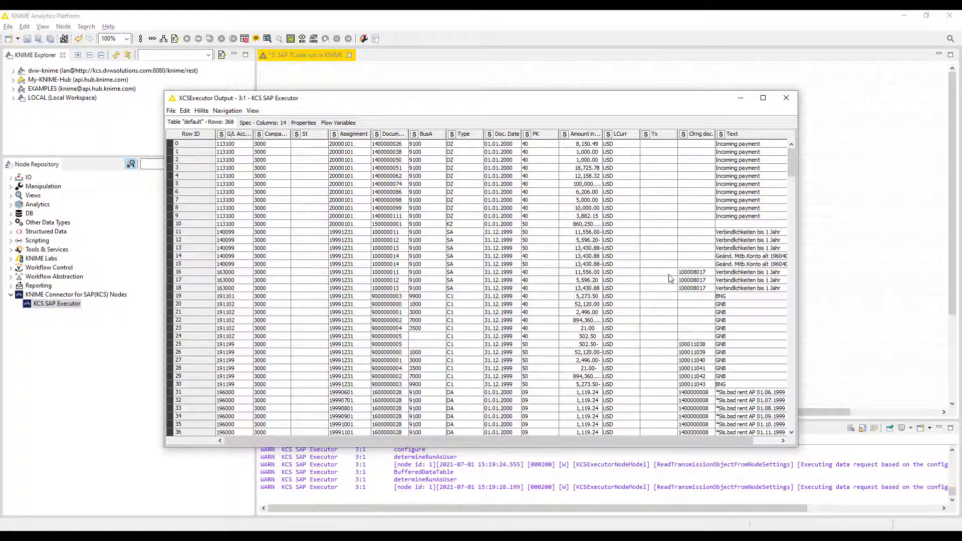
{"action": "left_click", "coordinate": [786, 97]}
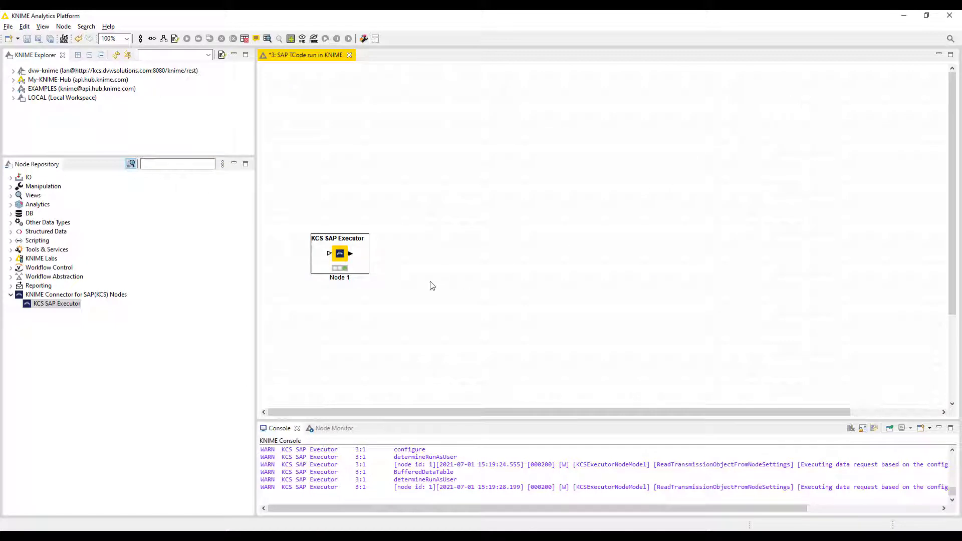
Add a Data to Report node beside the KCS SAP Executor, connect its input to the executor's output, and execute it.
{"action": "left_click", "coordinate": [189, 167]}
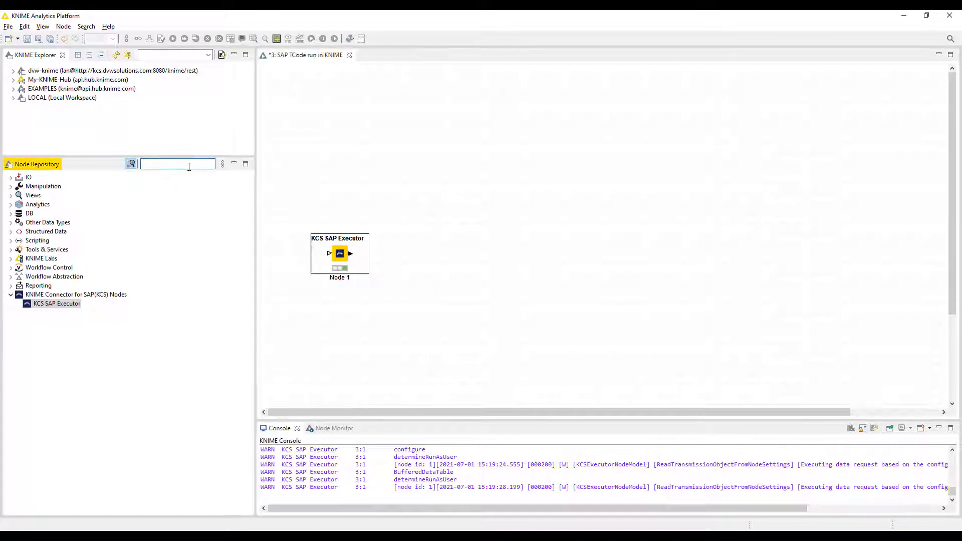
{"action": "type", "text": "report"}
{"action": "left_click_drag", "start_coordinate": [45, 178], "coordinate": [440, 254]}
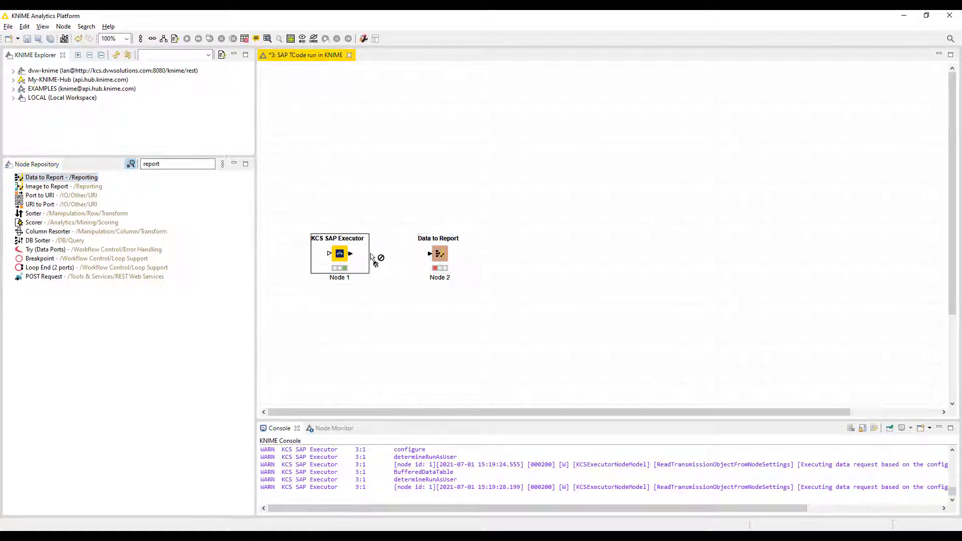
{"action": "left_click_drag", "start_coordinate": [372, 258], "coordinate": [429, 253]}
{"action": "left_click", "coordinate": [442, 258]}
{"action": "key", "text": "F7"}
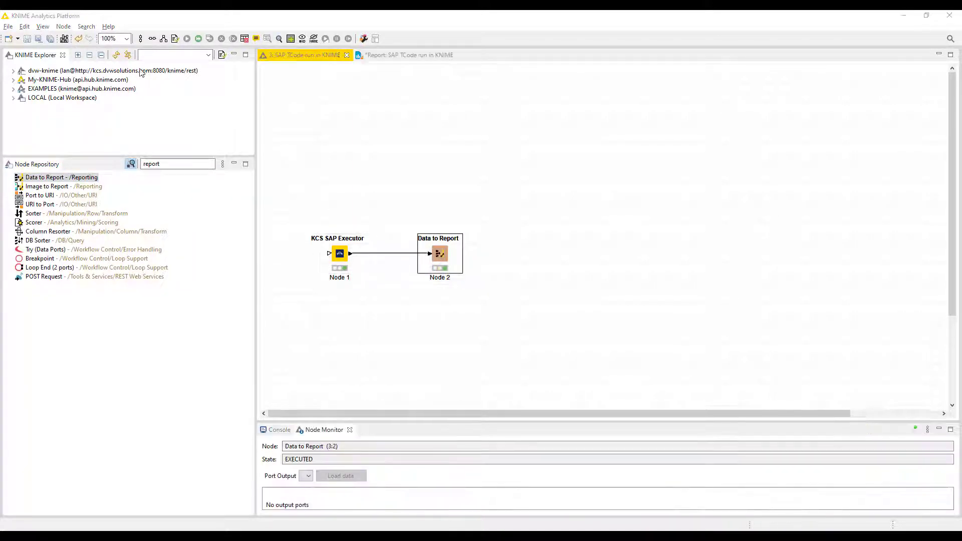
Open the workflow's report design and insert a chart of type Pie on the blank page.
{"action": "left_click", "coordinate": [65, 39]}
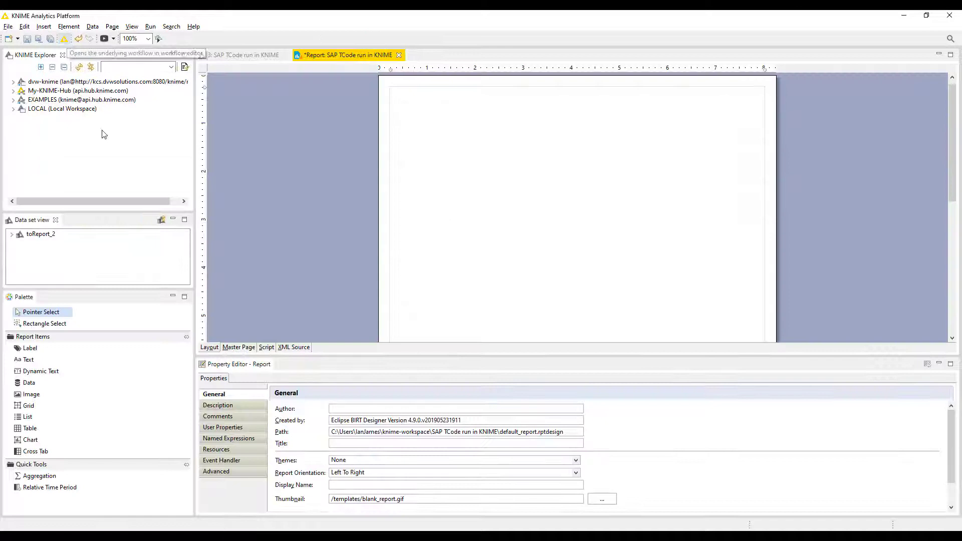
{"action": "left_click_drag", "start_coordinate": [32, 440], "coordinate": [507, 249]}
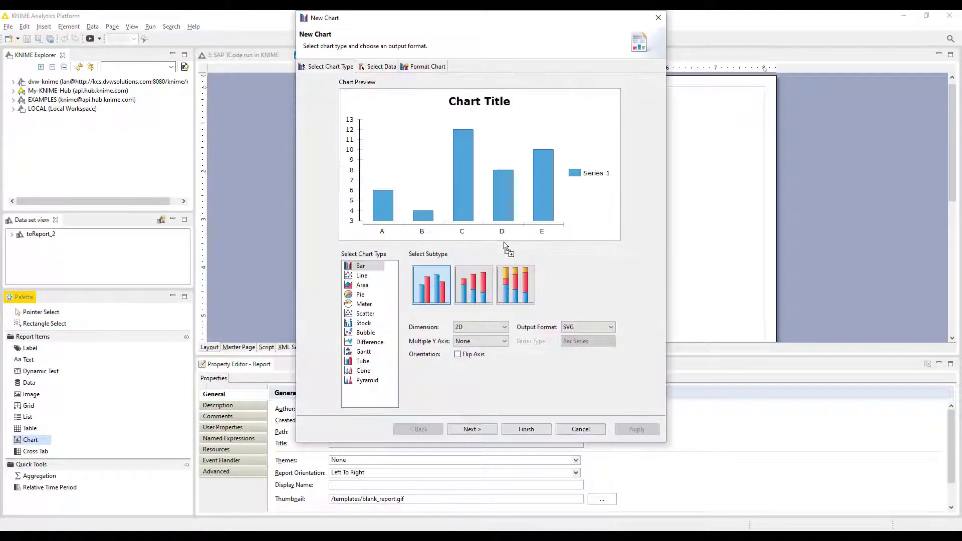
{"action": "left_click", "coordinate": [361, 296]}
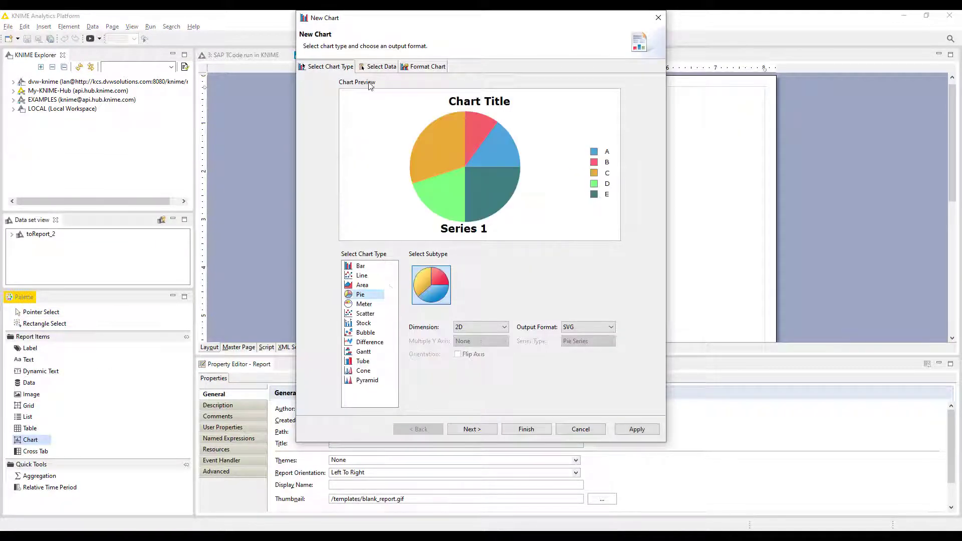
Set the pie chart's slice size to Amount in local cur. and its category to G/L Account, and finish the chart.
{"action": "left_click", "coordinate": [382, 67]}
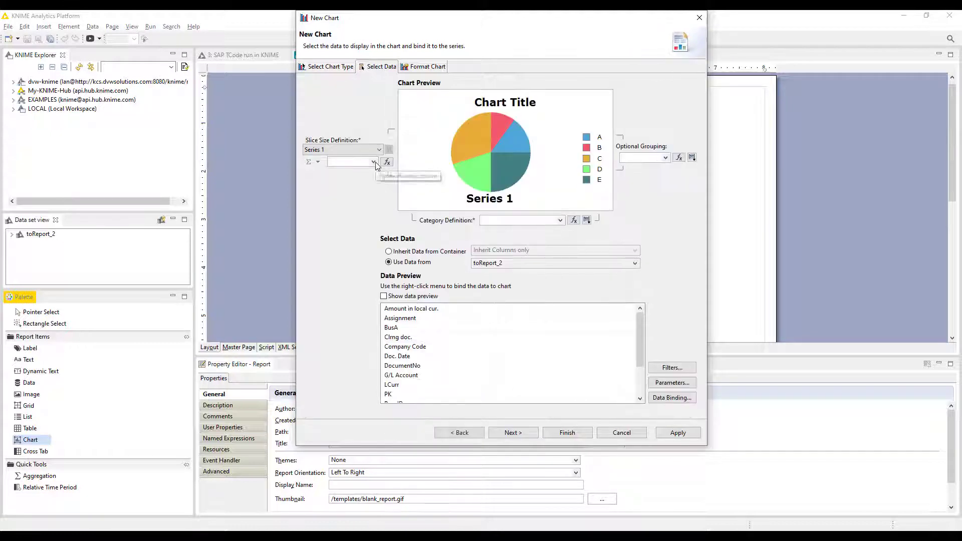
{"action": "left_click", "coordinate": [373, 162]}
{"action": "left_click", "coordinate": [375, 173]}
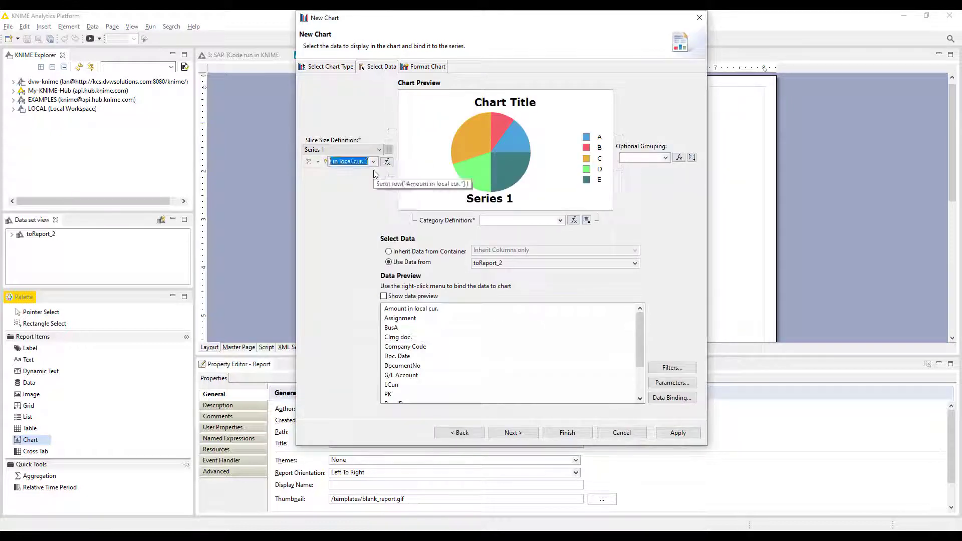
{"action": "left_click", "coordinate": [560, 221]}
{"action": "left_click", "coordinate": [507, 282]}
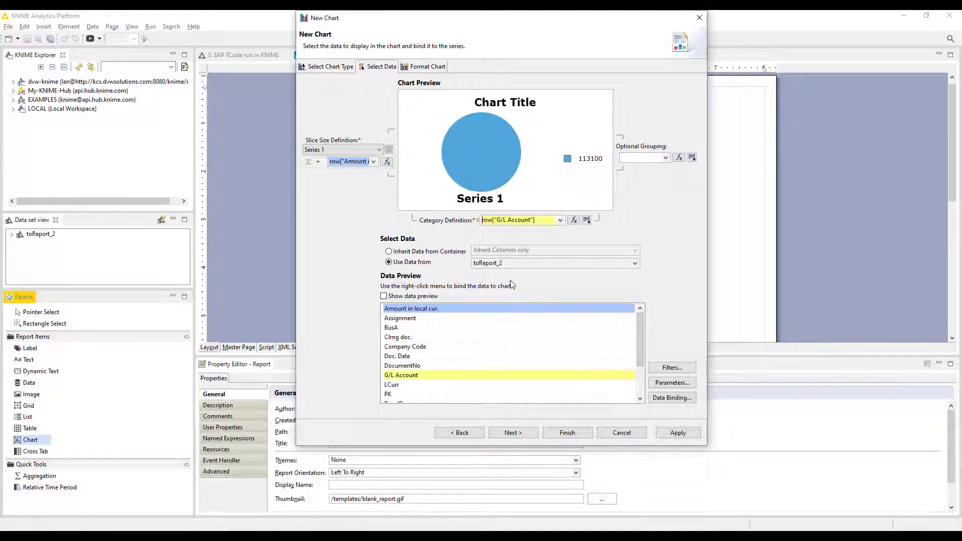
{"action": "left_click", "coordinate": [559, 434]}
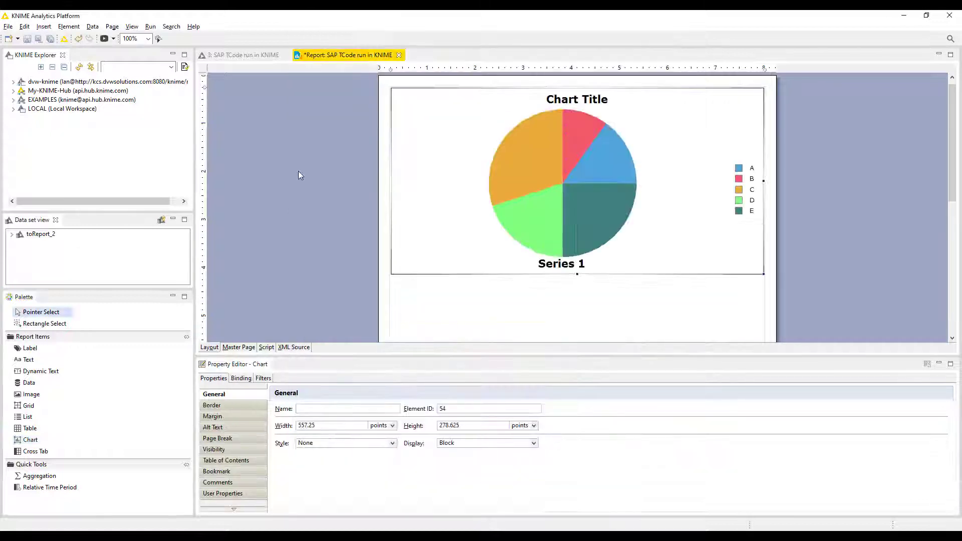
View the finished report as PDF.
{"action": "left_click", "coordinate": [113, 40]}
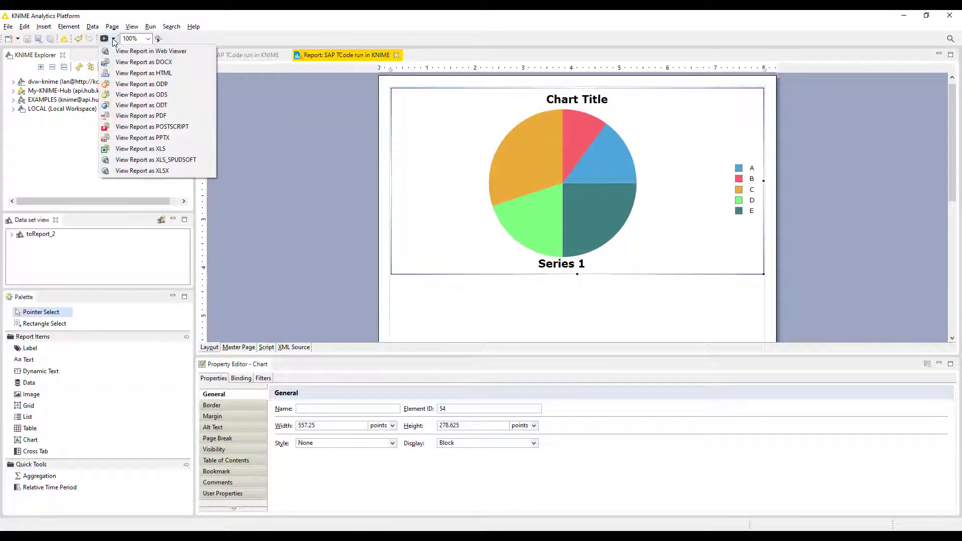
{"action": "left_click", "coordinate": [132, 117]}
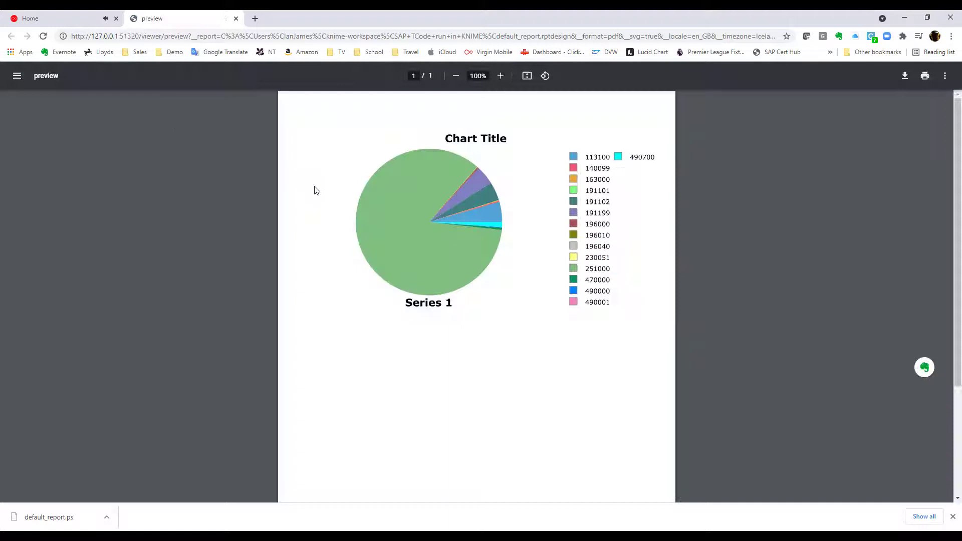